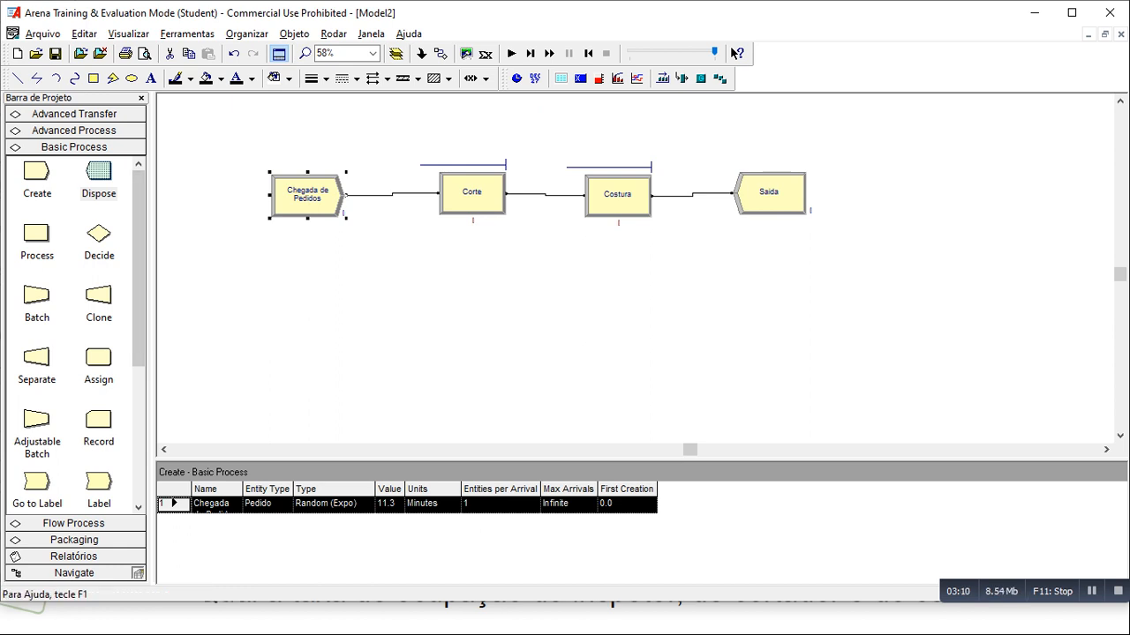
- Insert a Process module between Costura and Saida, deleting their connection and moving Saida farther along to make room
drag(36, 233, 733, 261)
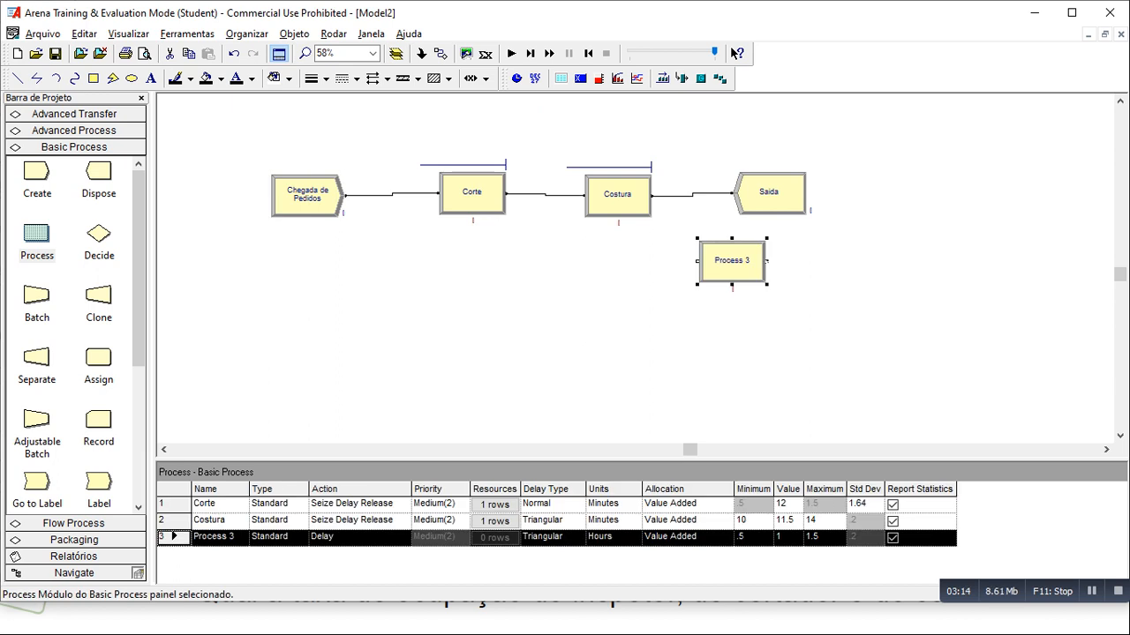
click(676, 195)
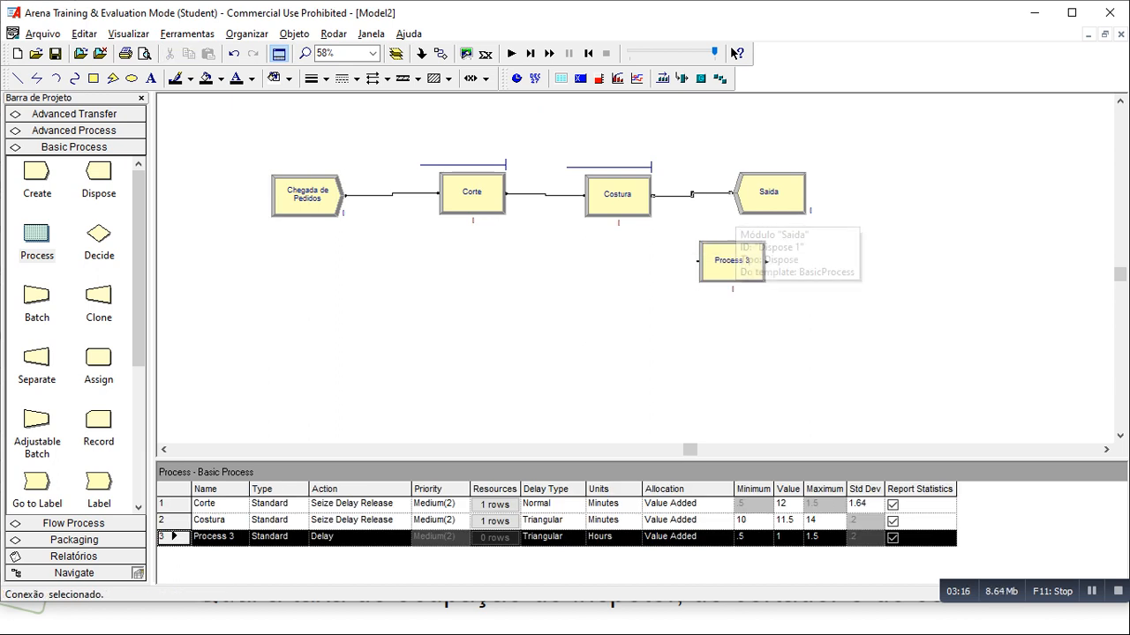
key(Delete)
drag(775, 192, 888, 198)
drag(731, 260, 742, 199)
- Connect the exit of Costura to the entry of the new Process module
click(440, 54)
click(652, 196)
click(706, 199)
- Name the new Process module Inspecao and set its action to Seize Delay Release
double_click(742, 198)
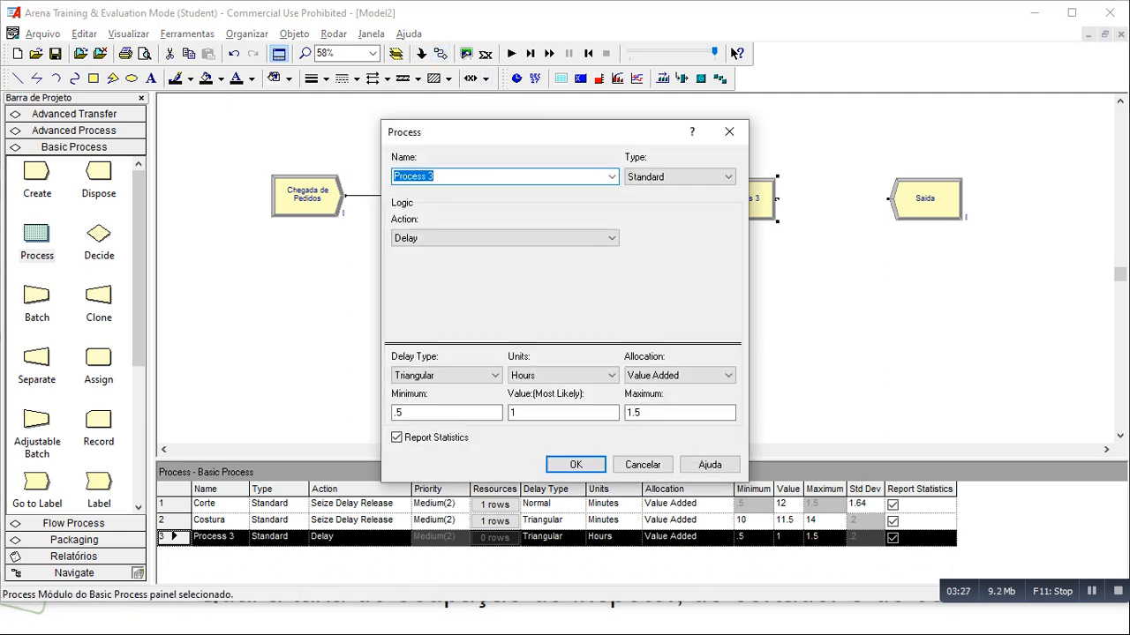
text(Inpe)
key(BackSpace)
key(BackSpace)
text(specao)
click(505, 238)
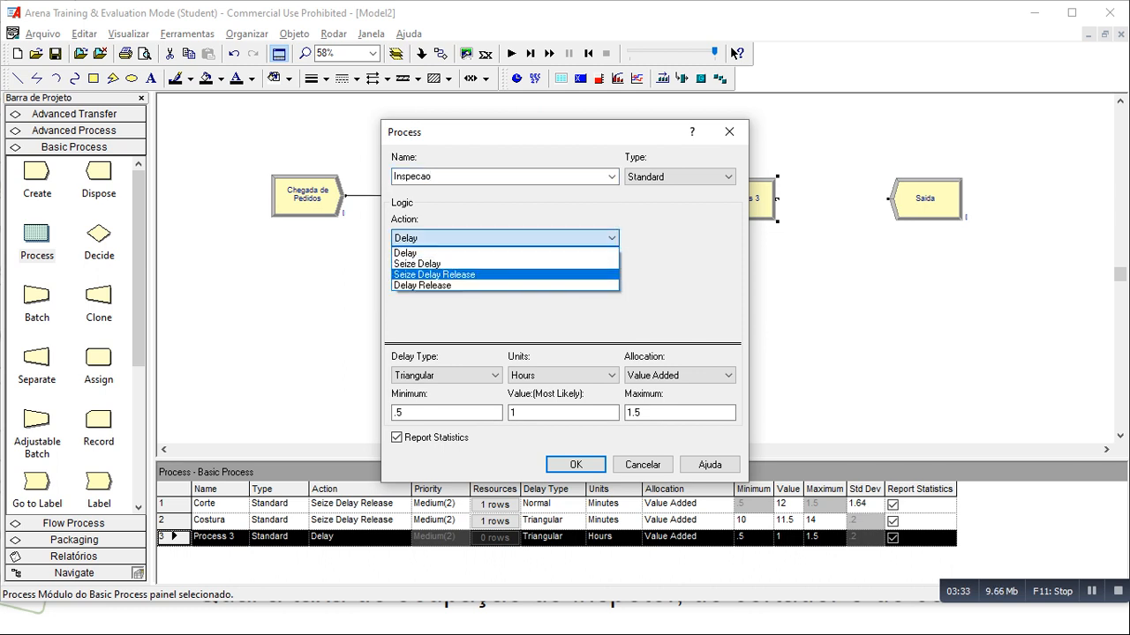
click(505, 274)
- Add a resource named Inspetor to the Inspecao process
click(654, 277)
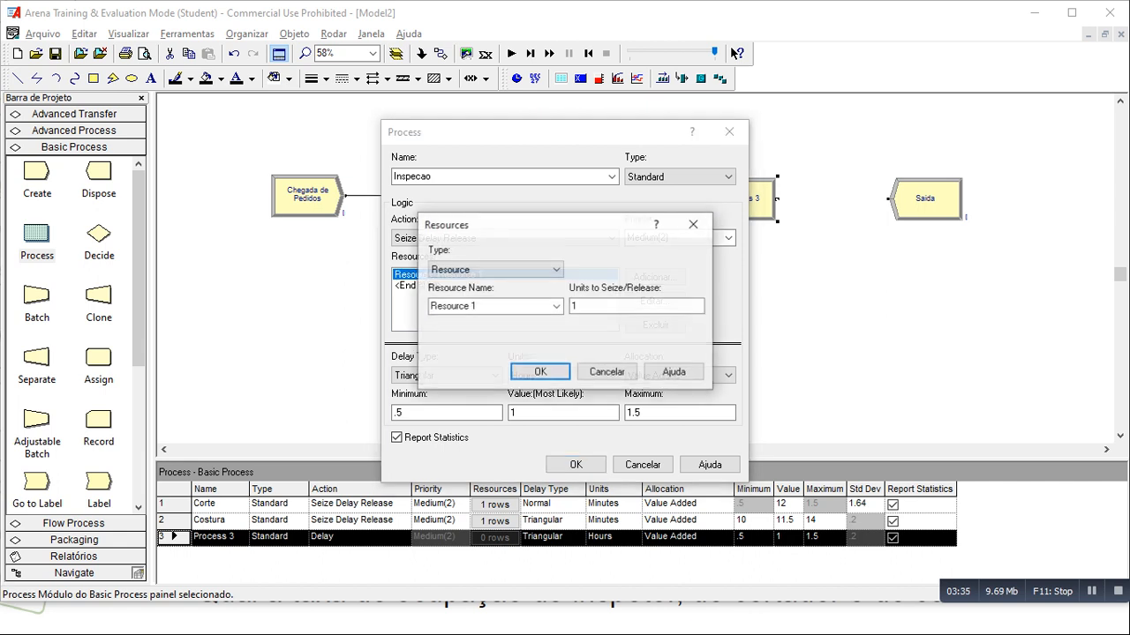
key(Tab)
text(Inspetor)
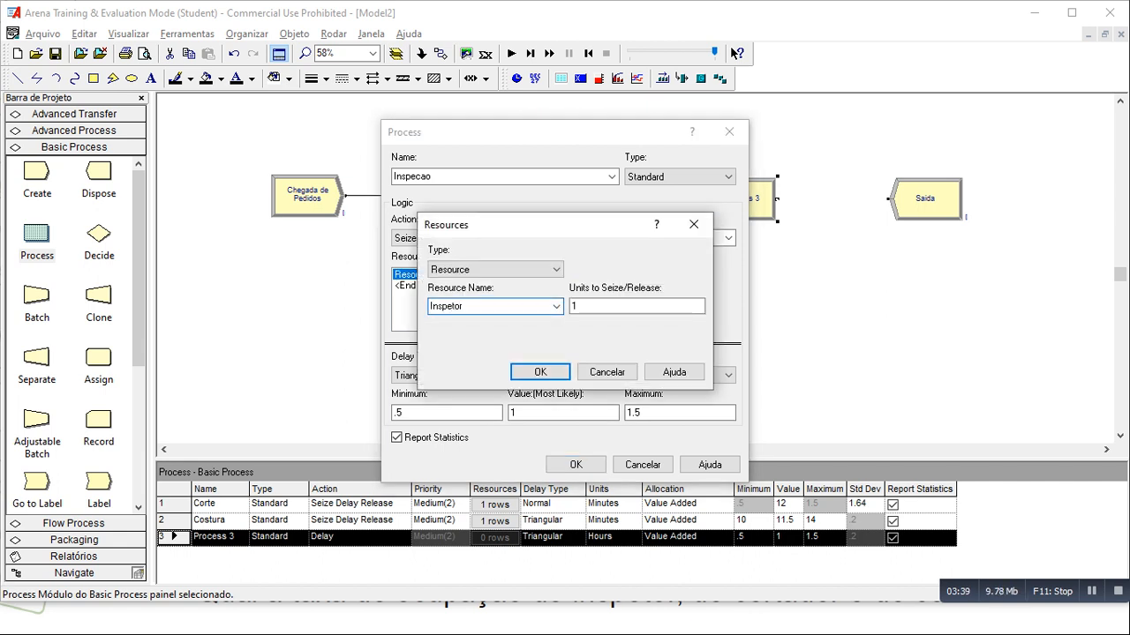
key(Return)
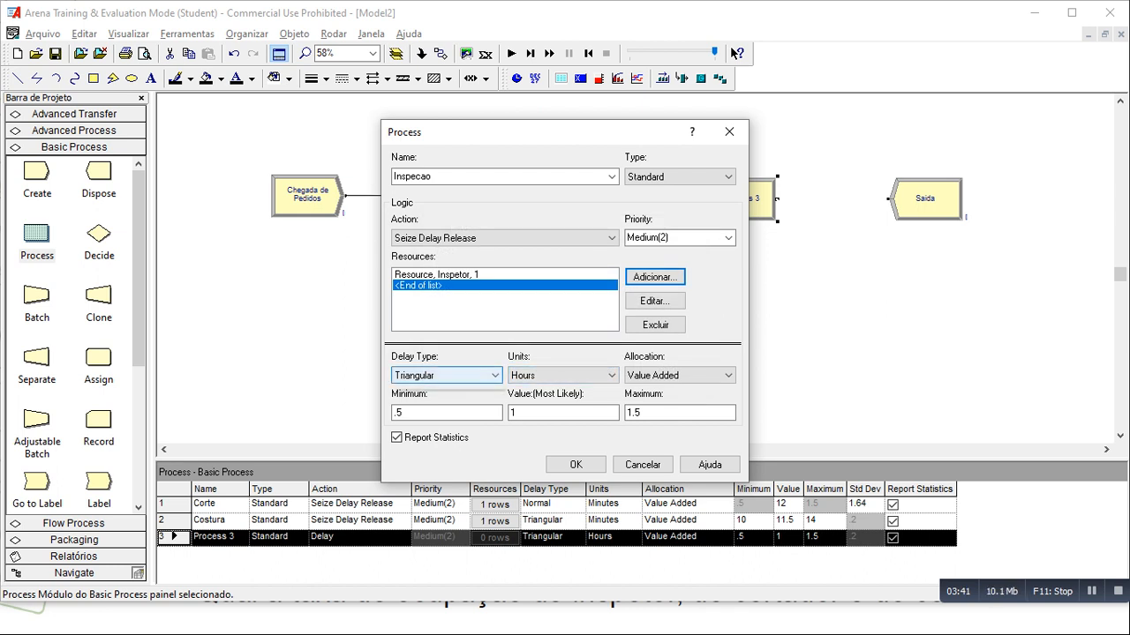
- Set the Inspecao delay type to Constant and look up the inspection time in the slides PDF
click(459, 376)
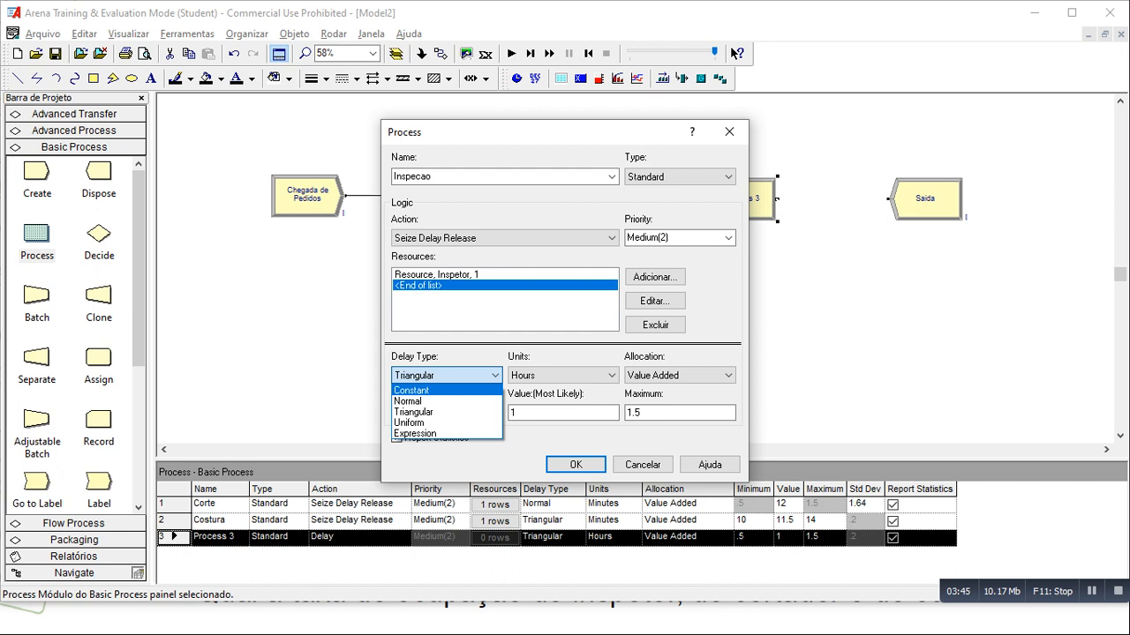
click(429, 390)
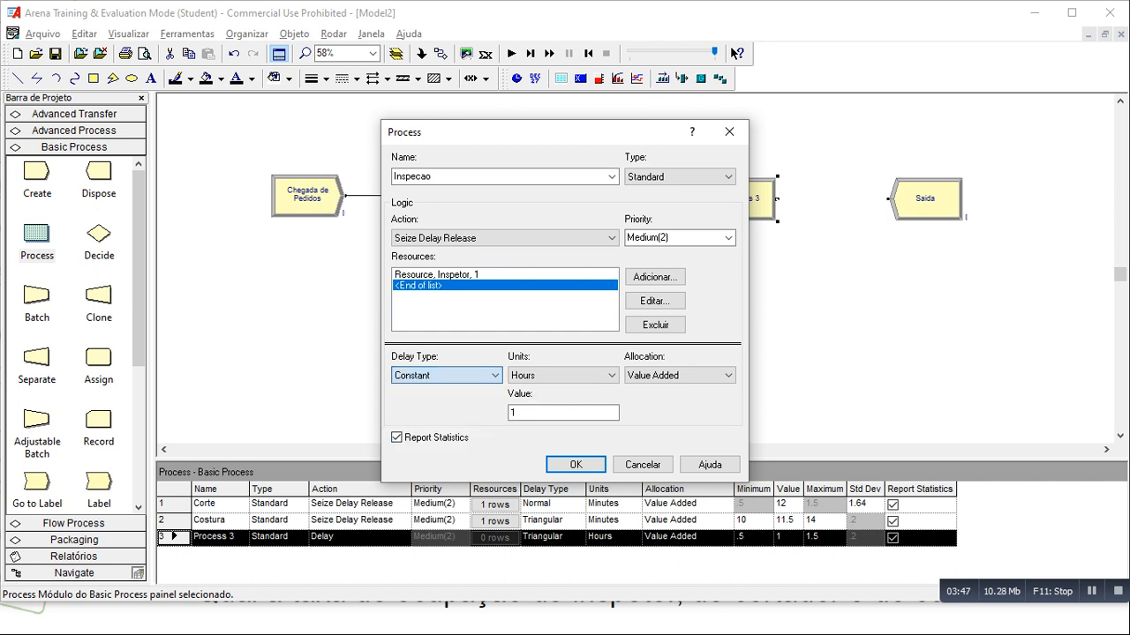
key(alt+Tab)
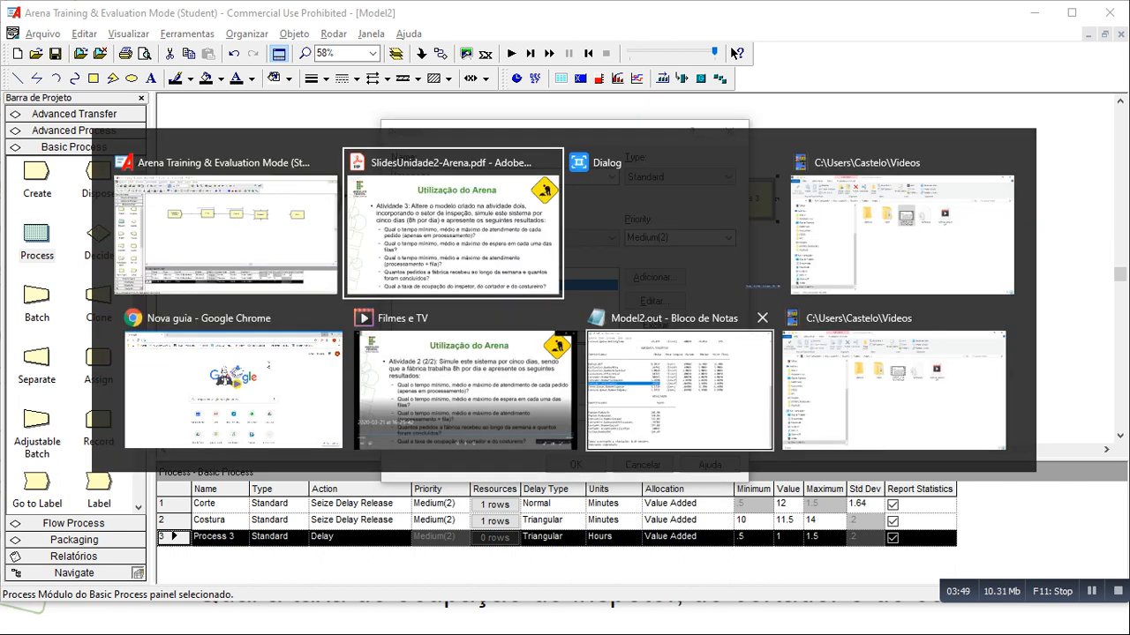
key(Left)
key(Left)
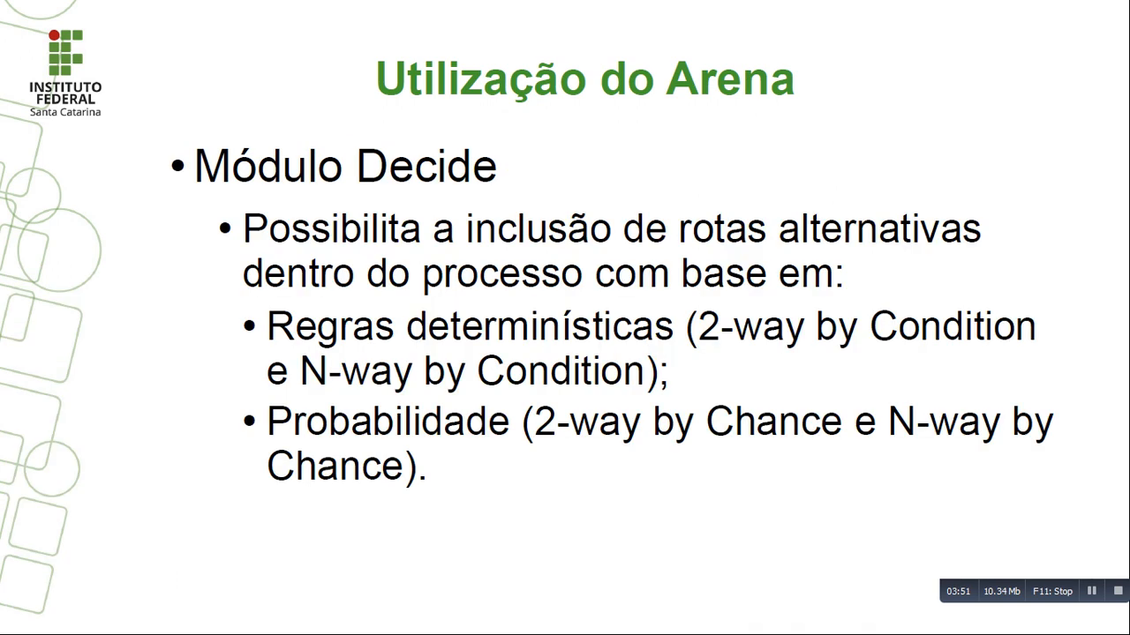
key(Left)
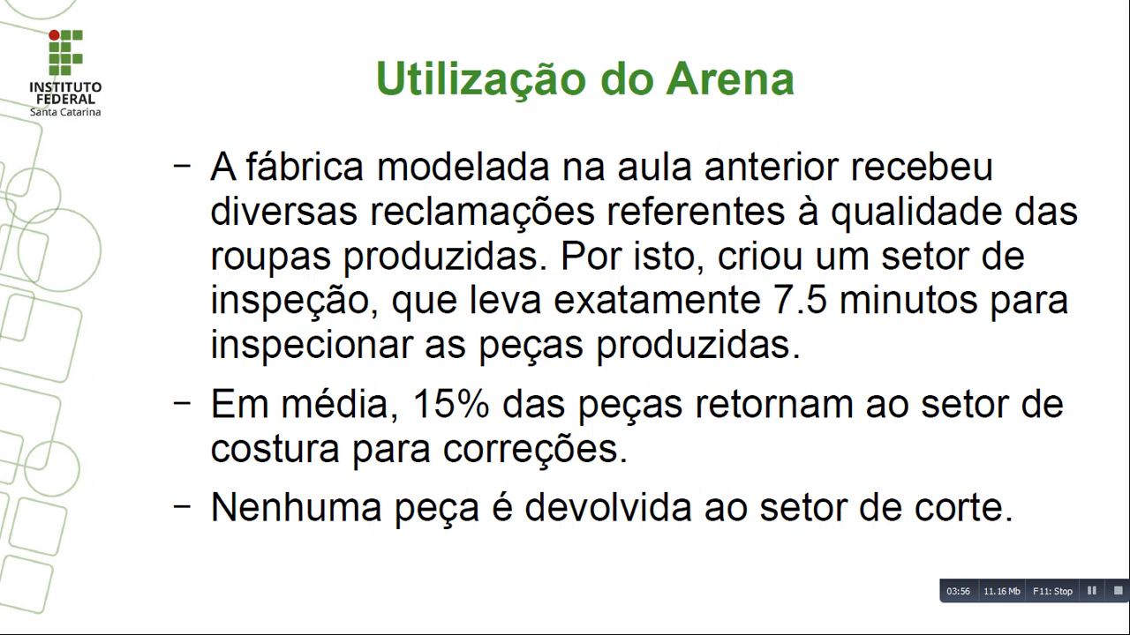
key(alt+Tab)
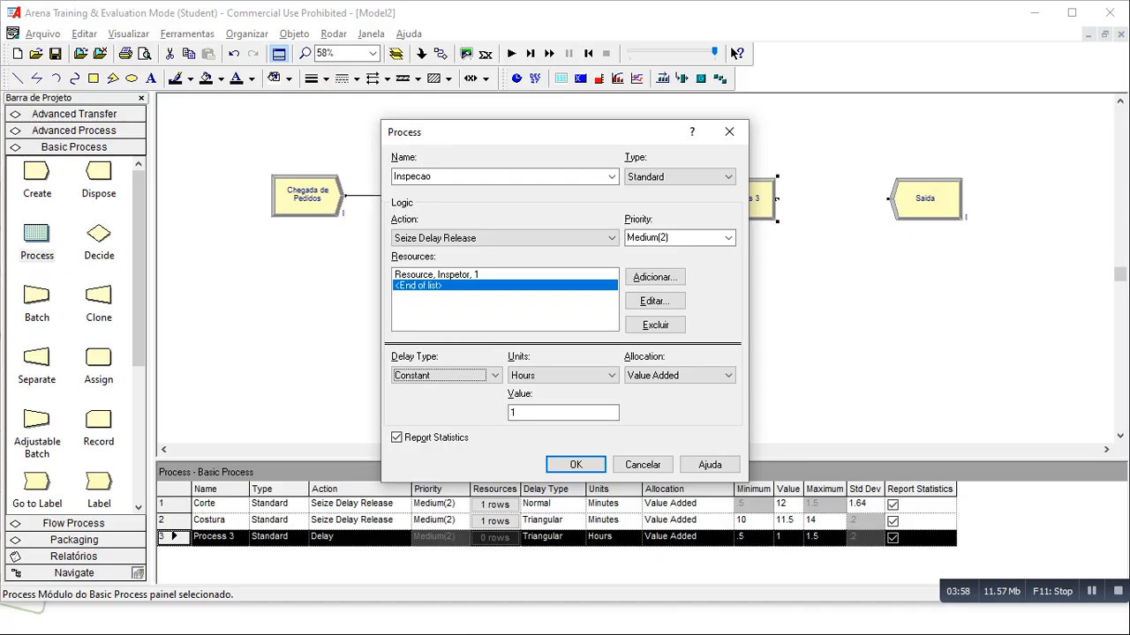
- Set the Inspecao delay to 7.5 with units of Minutes and accept the process settings
click(565, 376)
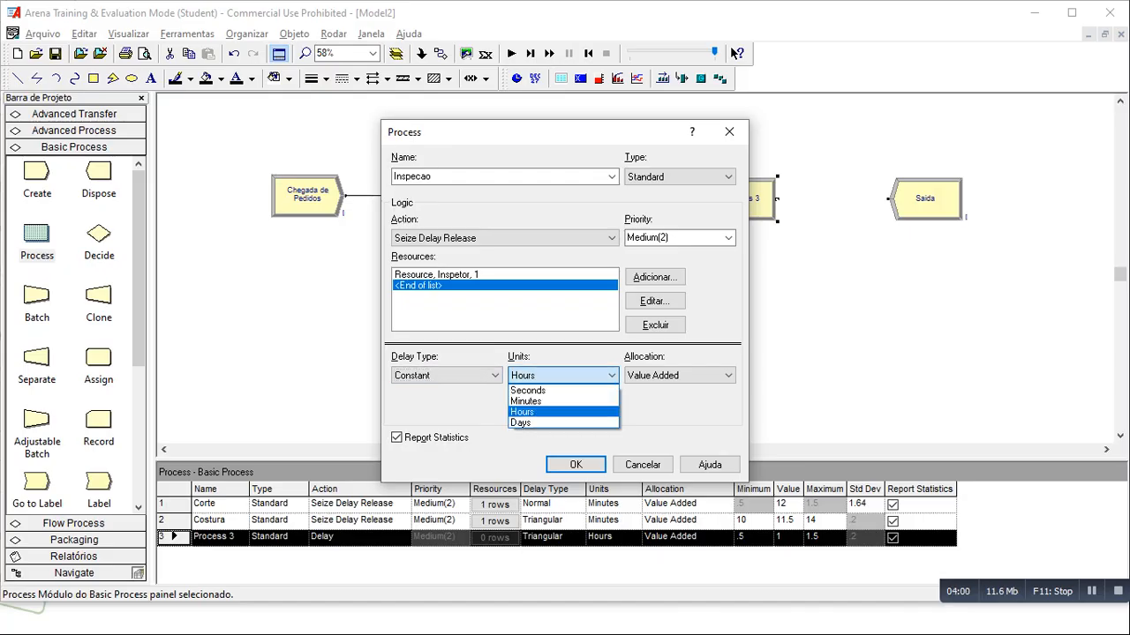
click(554, 401)
click(555, 413)
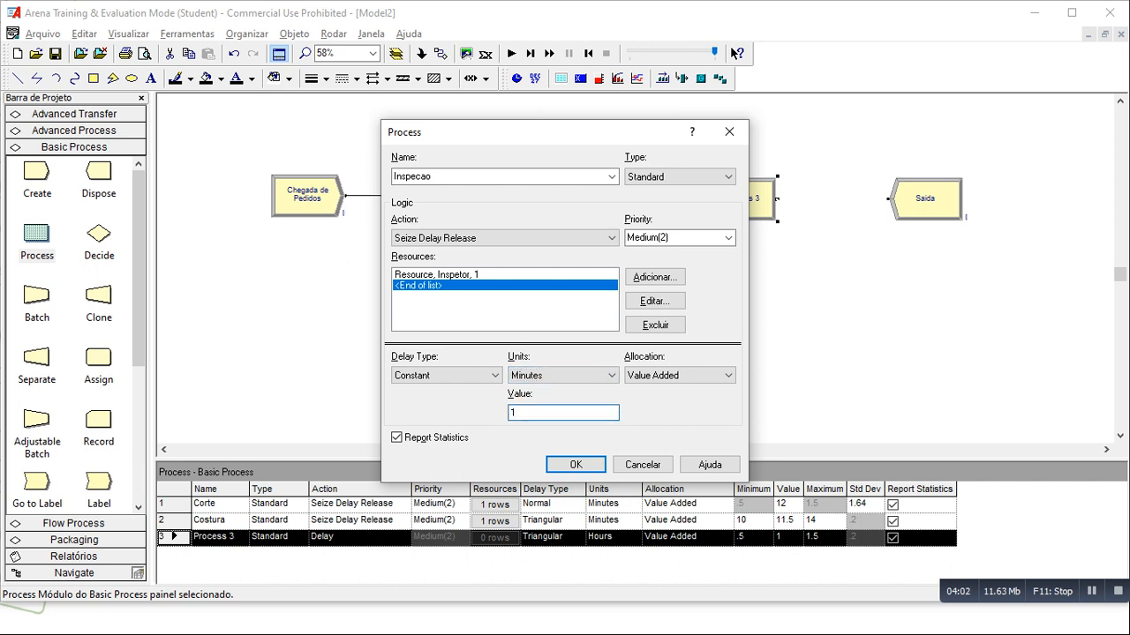
text(7.5)
key(Return)
- Insert a Decide module between Inspecao and Saida, repositioning the modules to space out the flow
drag(748, 202, 761, 195)
drag(895, 199, 925, 199)
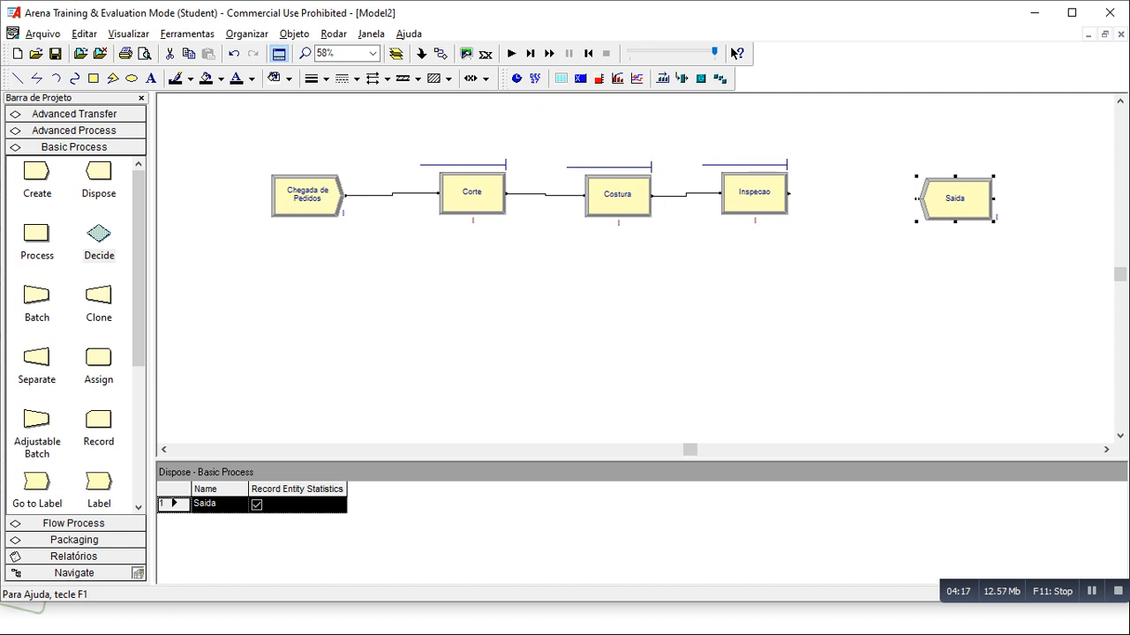
drag(99, 234, 863, 195)
drag(955, 198, 1015, 198)
click(863, 194)
drag(863, 194, 887, 192)
- Name the Decide module Resultado Inspeção
double_click(887, 193)
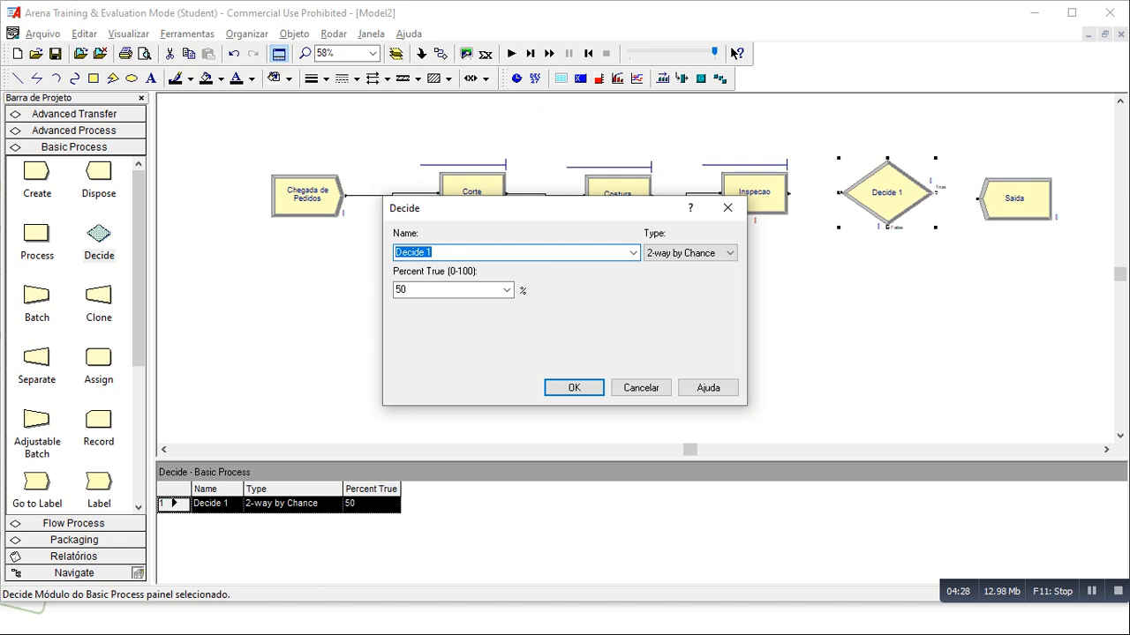
text(Resuç)
key(BackSpace)
text(ltado l)
text(nsp)
key(BackSpace)
key(BackSpace)
key(BackSpace)
text(nspeção)
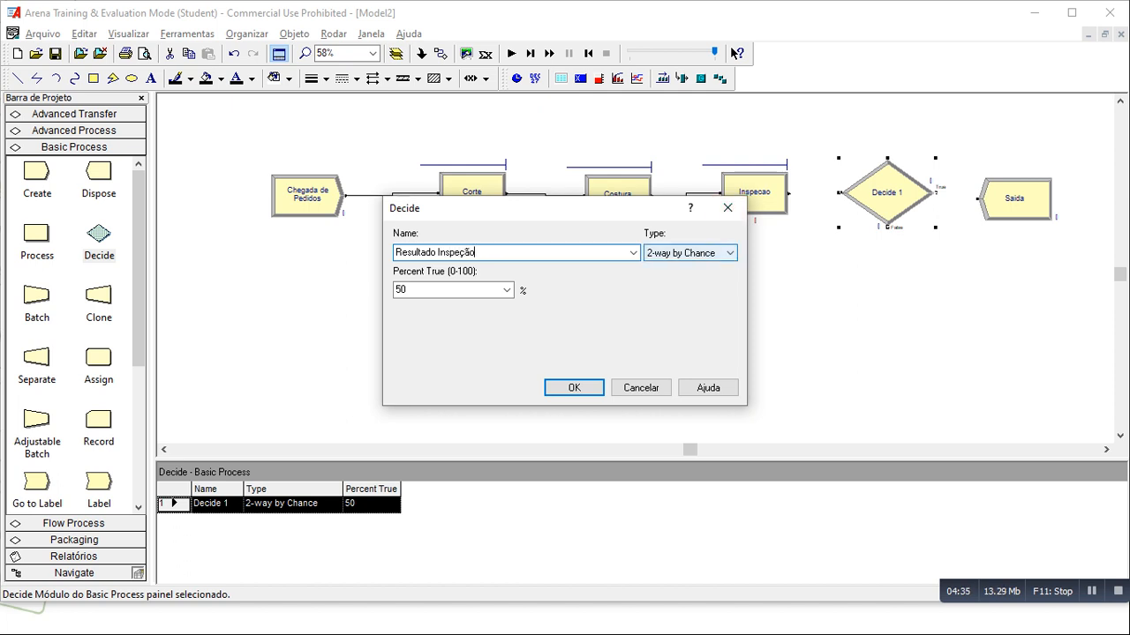
- Choose 2-way by Chance as the decision type and check the percentage of returned pieces in the slides PDF
click(710, 253)
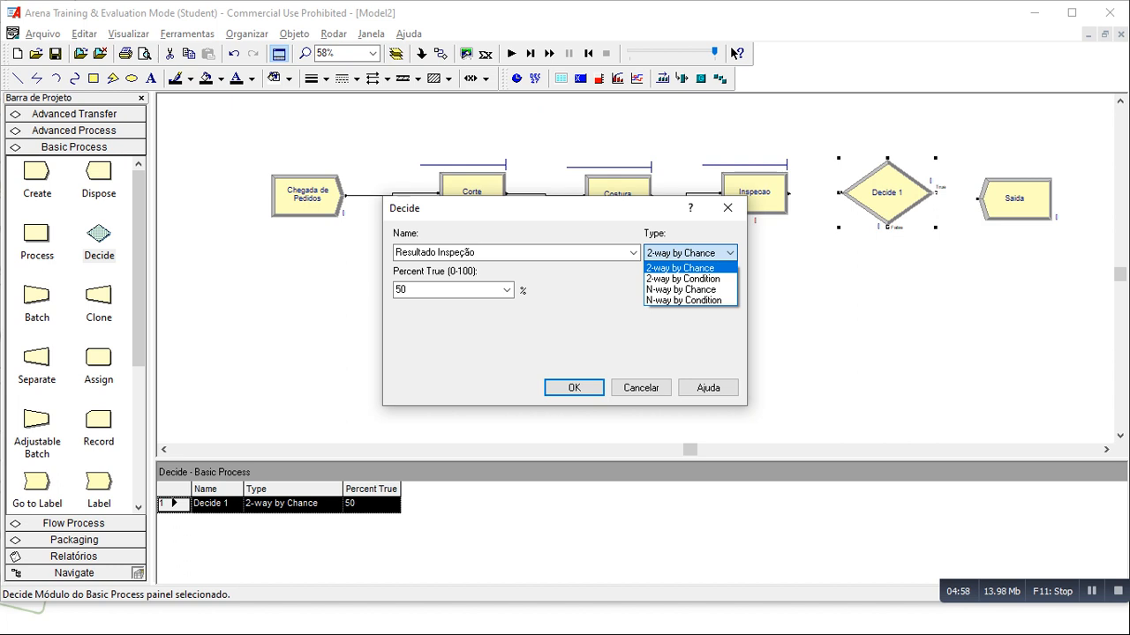
click(681, 268)
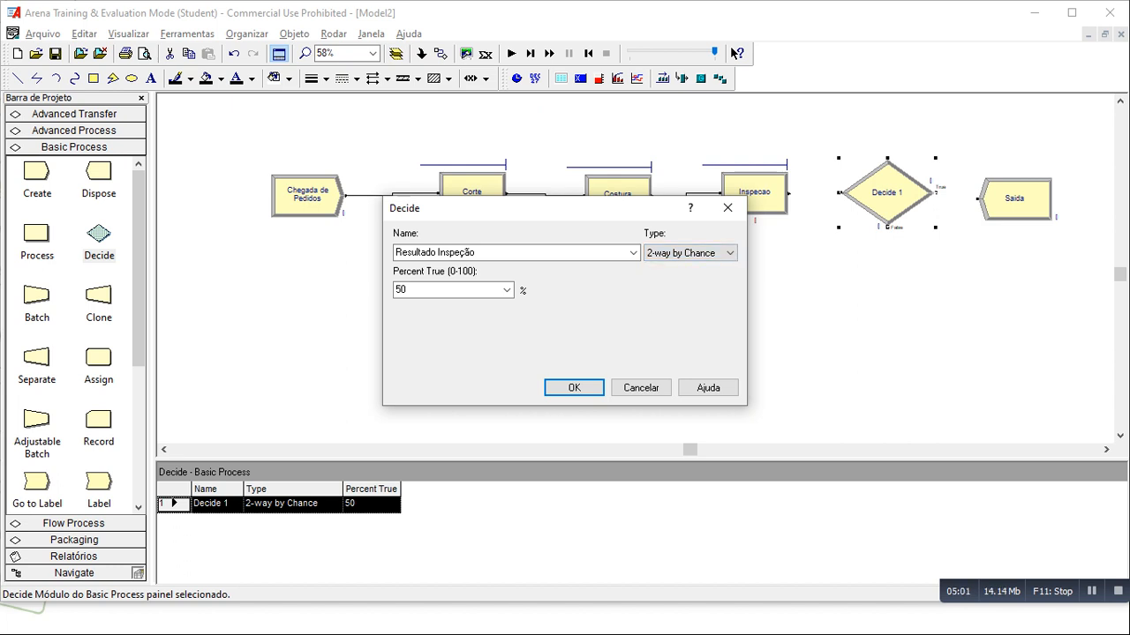
double_click(404, 290)
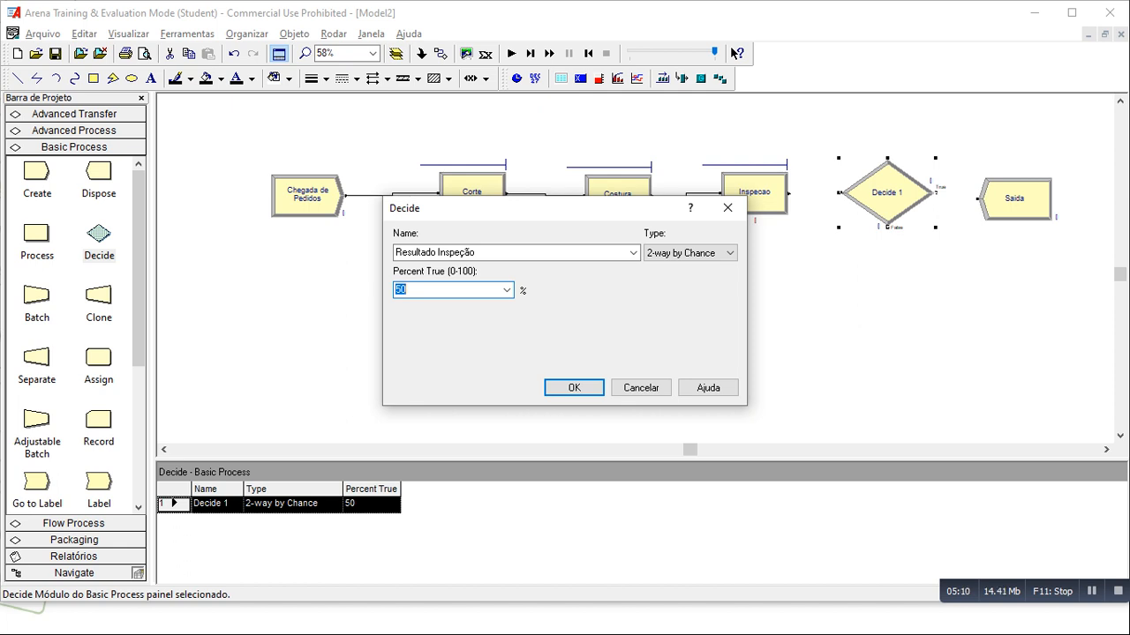
key(alt+Tab)
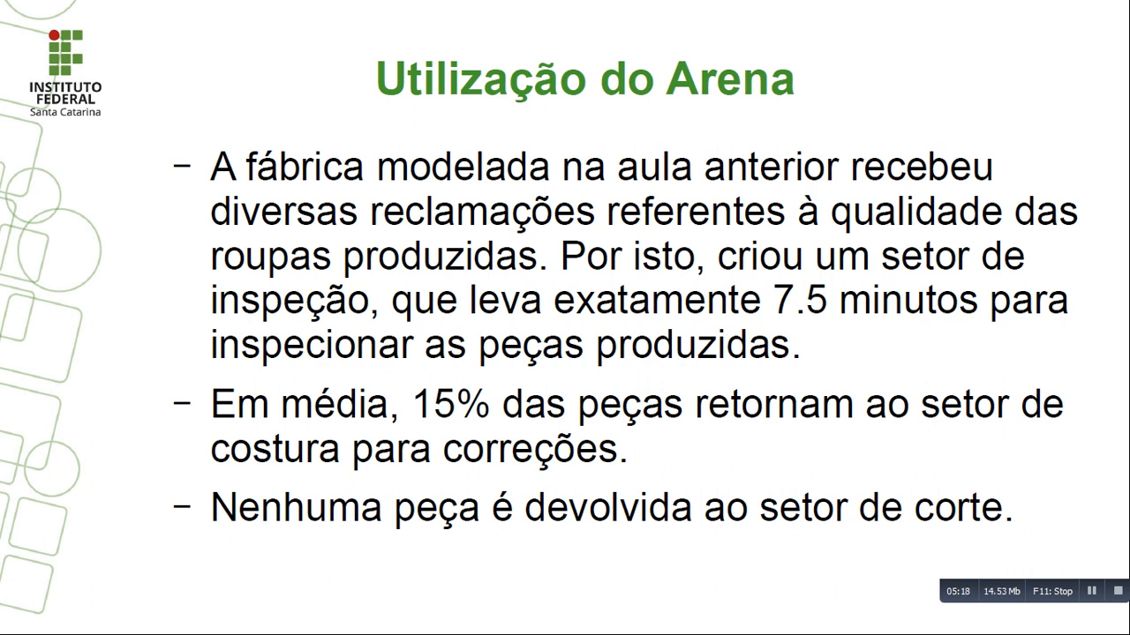
key(alt+Tab)
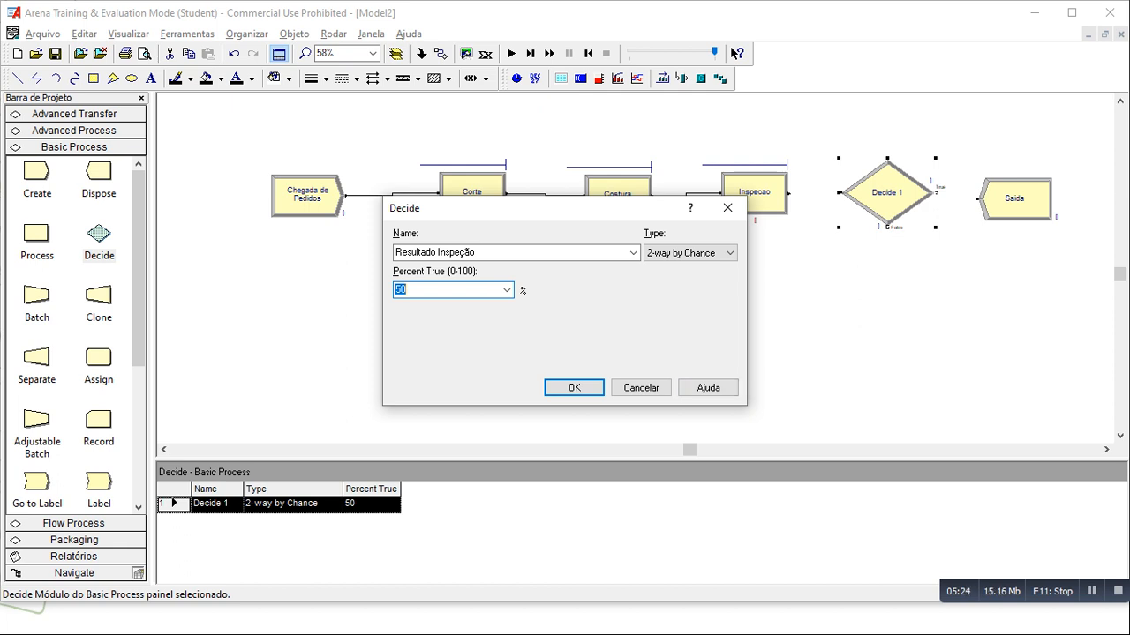
- Set Percent True to 85 and accept the Decide module settings
text(85)
drag(628, 209, 493, 213)
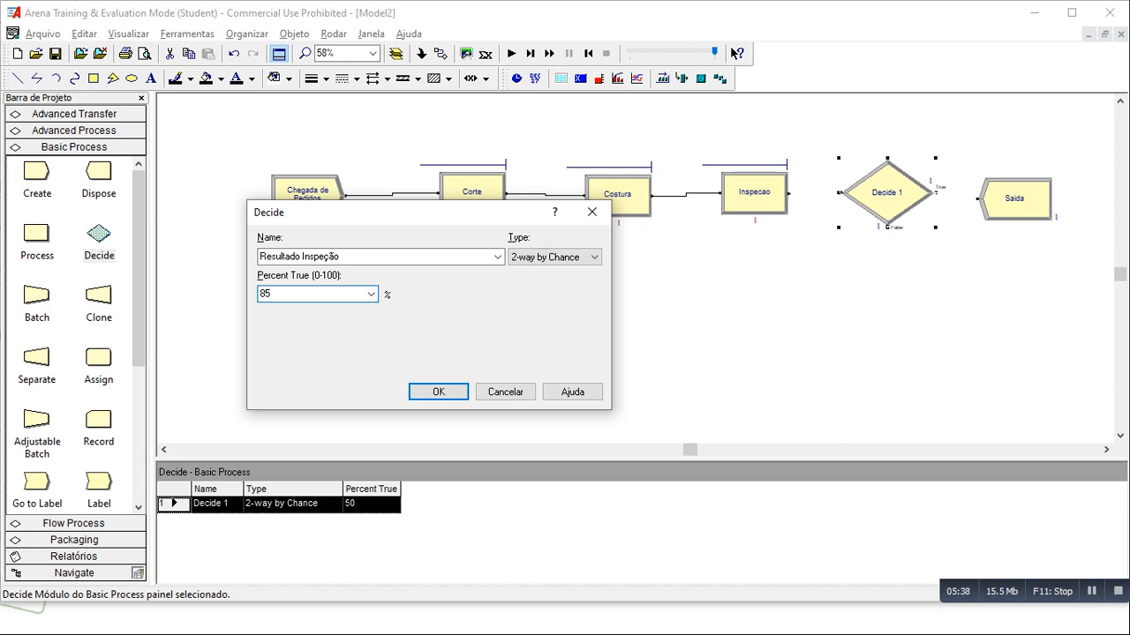
key(BackSpace)
key(BackSpace)
text(15)
key(BackSpace)
key(BackSpace)
text(85)
key(Return)
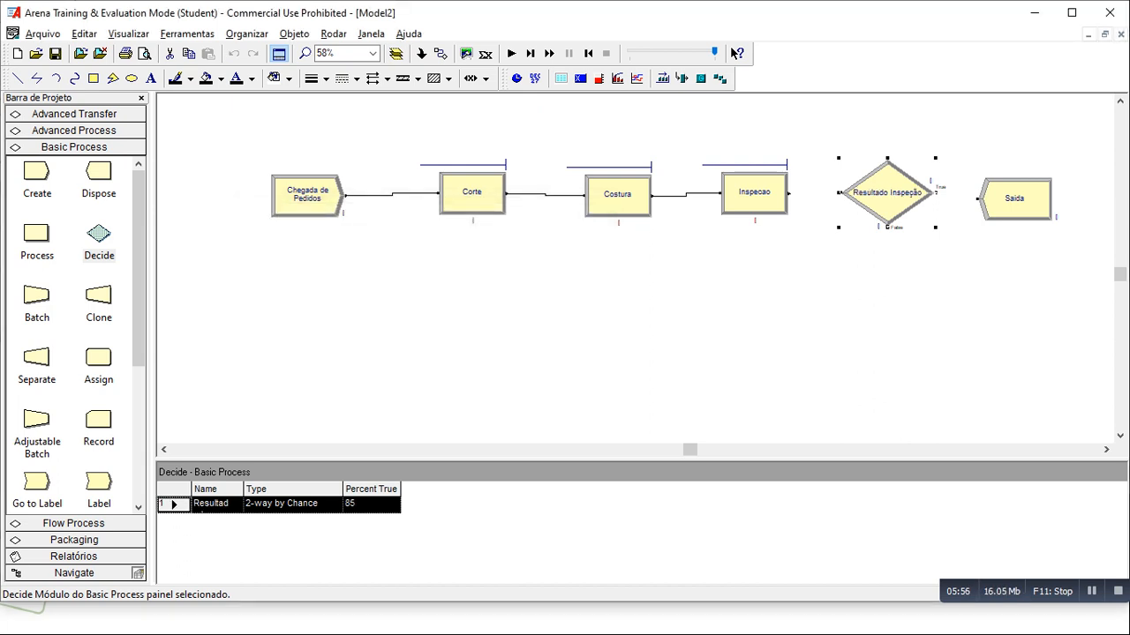
- Connect the True exit of Resultado Inspeção to Saida and its False exit back to the entry of Costura
click(442, 54)
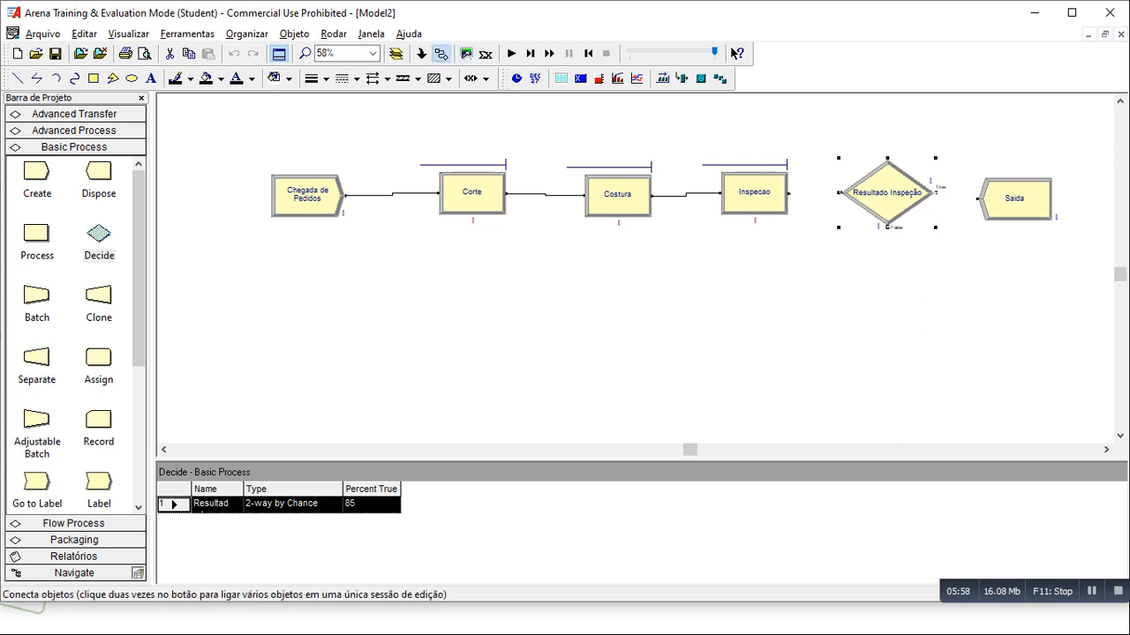
click(936, 192)
click(976, 198)
click(442, 54)
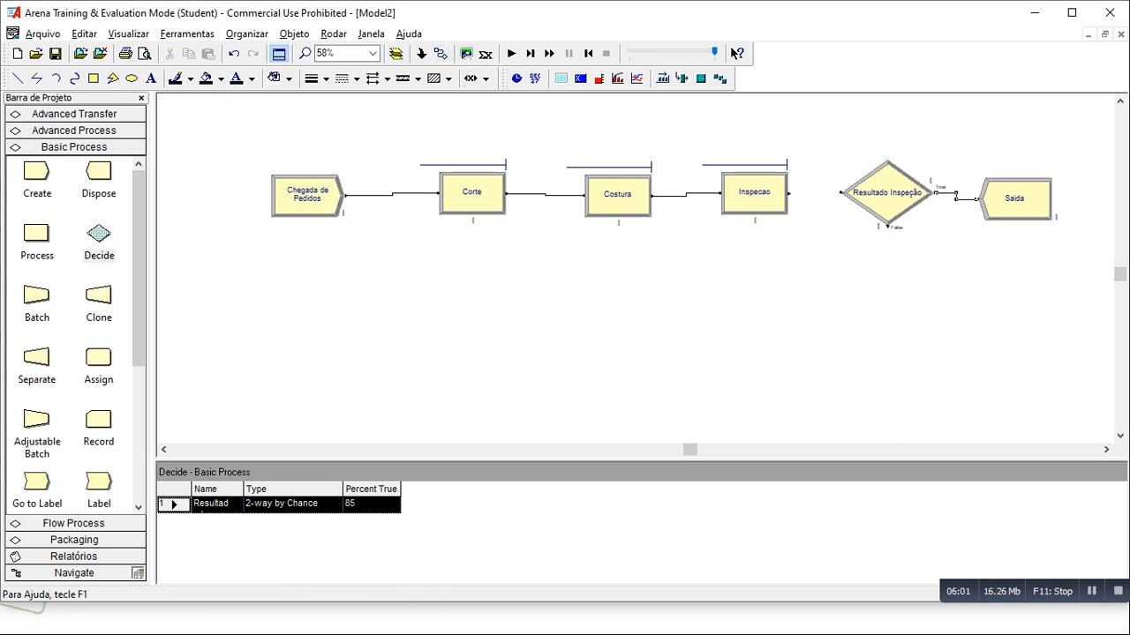
click(886, 227)
click(582, 195)
- Connect the exit of Inspecao to the entry of Resultado Inspeção
click(441, 54)
click(788, 192)
click(840, 192)
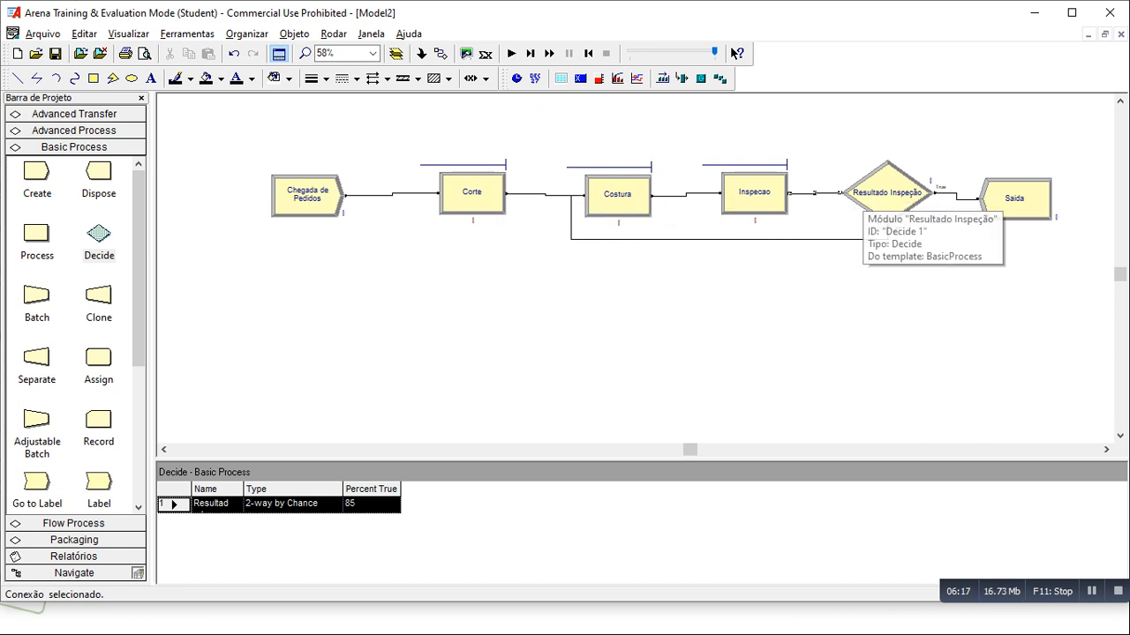
- Review the Decide module and read the Atividade 3 requirements in the slides PDF
double_click(878, 200)
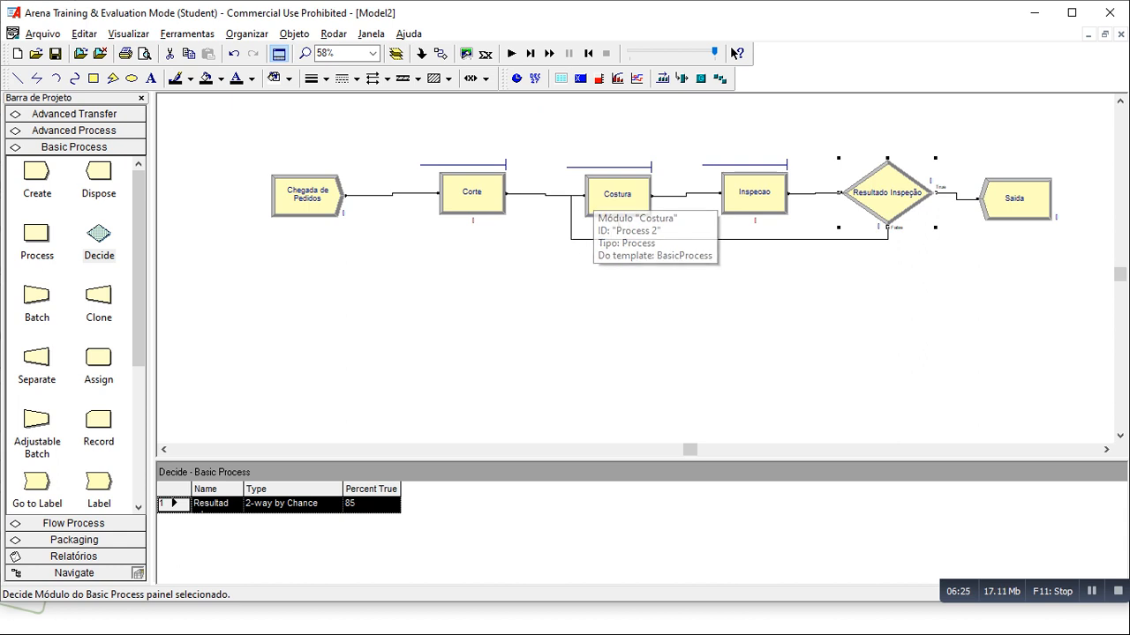
key(alt+Tab)
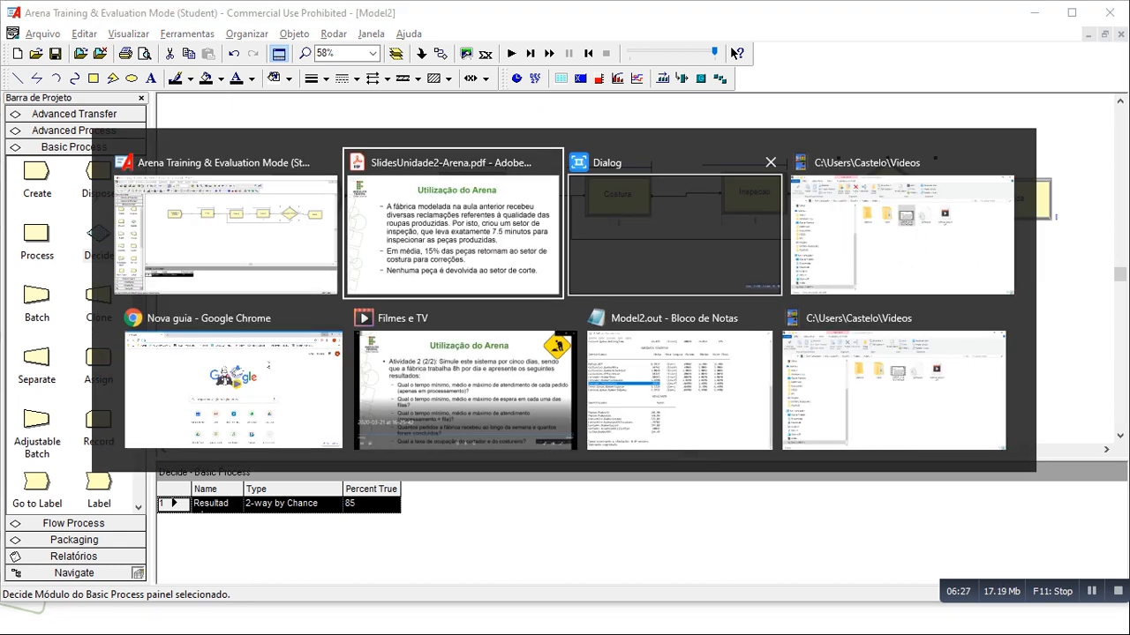
key(Right)
key(Right)
key(Right)
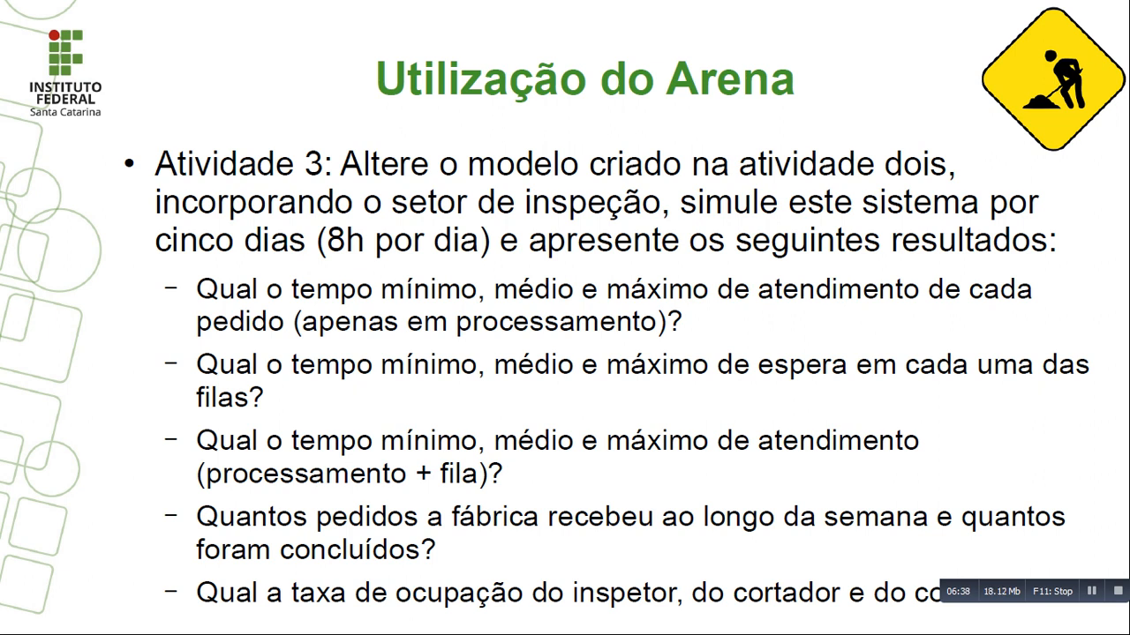
- Switch back to Arena, run the simulation in fast-forward to the end and open the results report
key(alt+Tab)
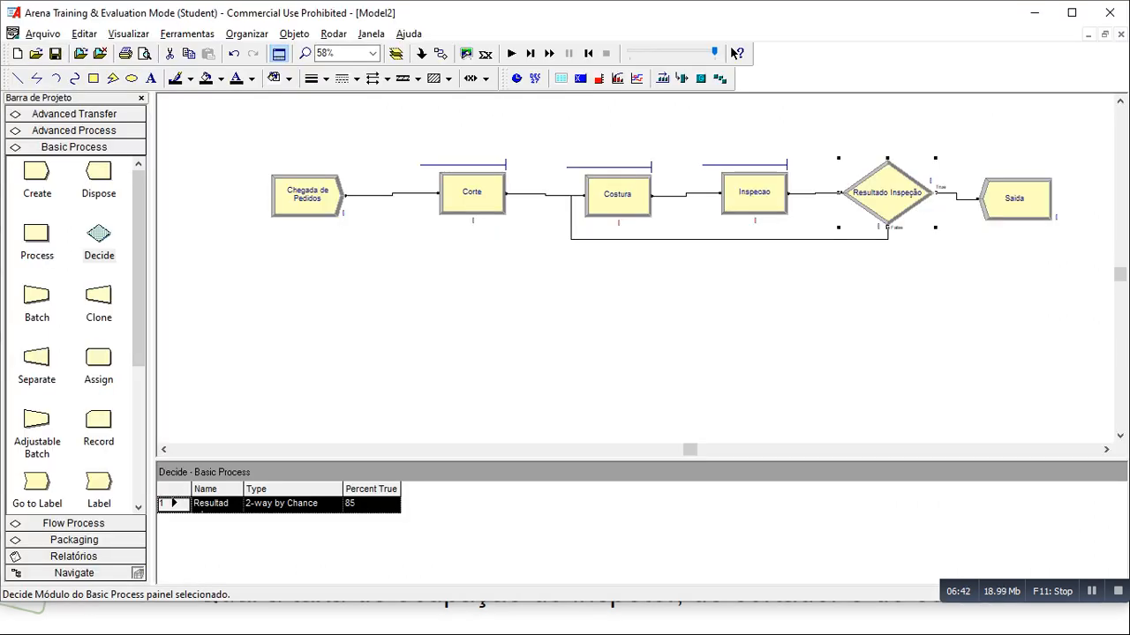
click(549, 54)
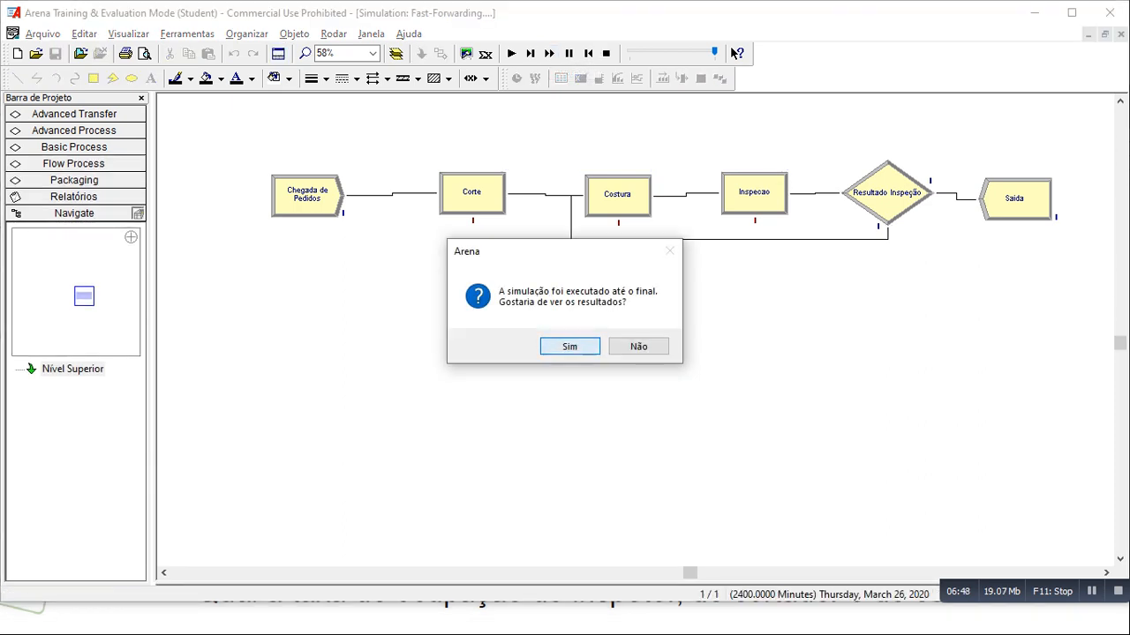
click(570, 347)
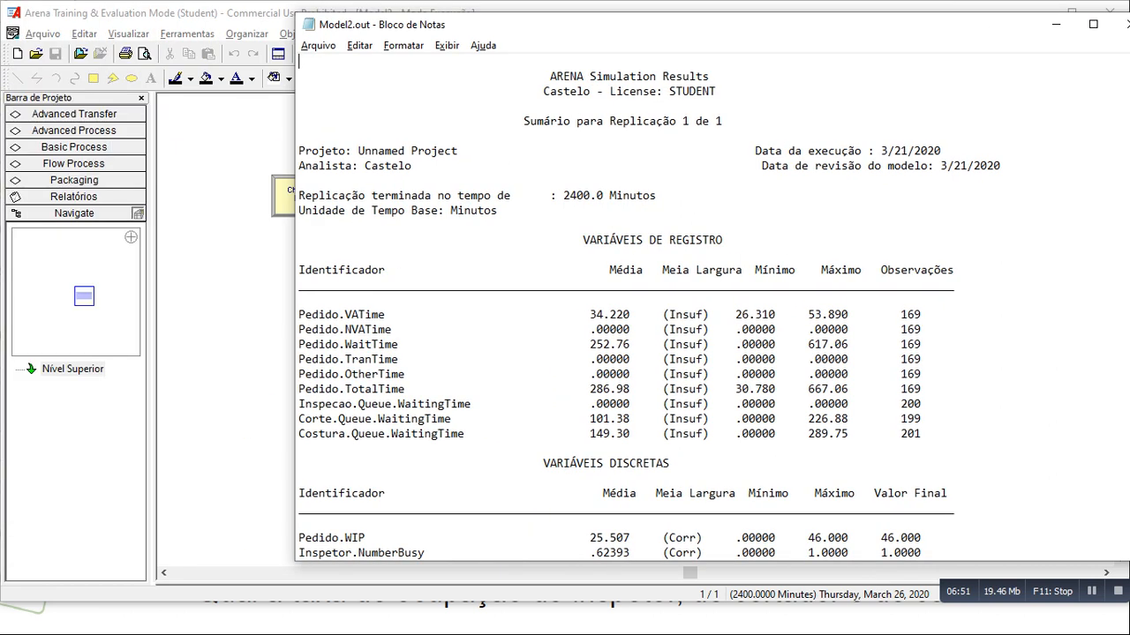
- Switch to the earlier Model2.out report in Notepad to compare it with the new results
key(alt+Tab)
key(Tab)
key(Tab)
key(Tab)
key(Tab)
key(Tab)
key(Tab)
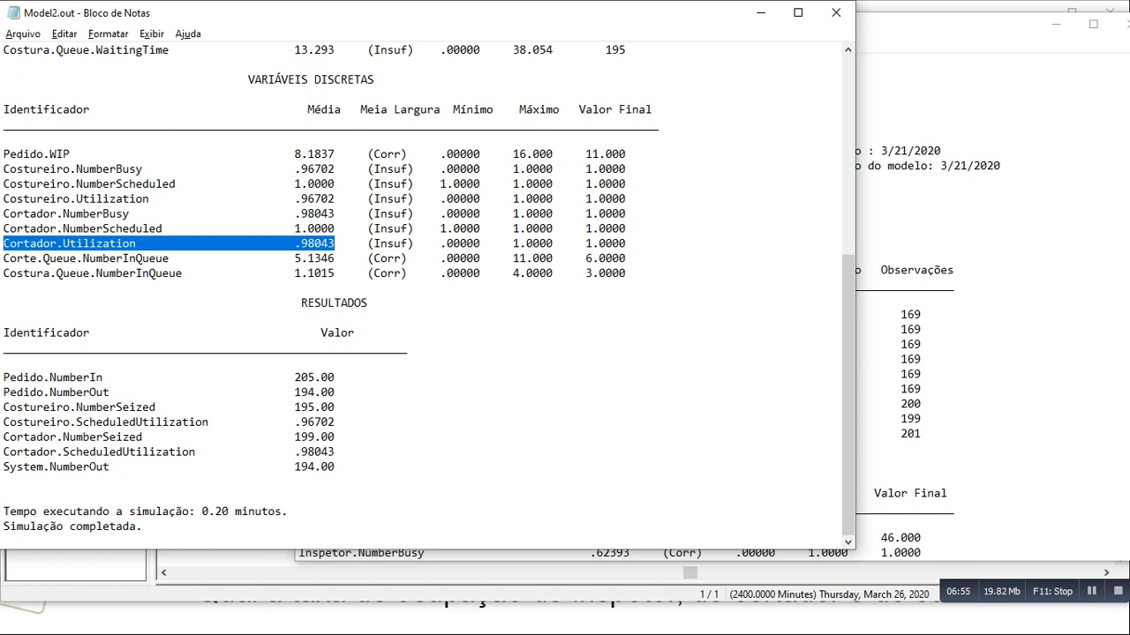
- Arrange the earlier and new Model2.out reports side by side, with both showing their beginning
key(ctrl+Home)
drag(854, 265, 668, 265)
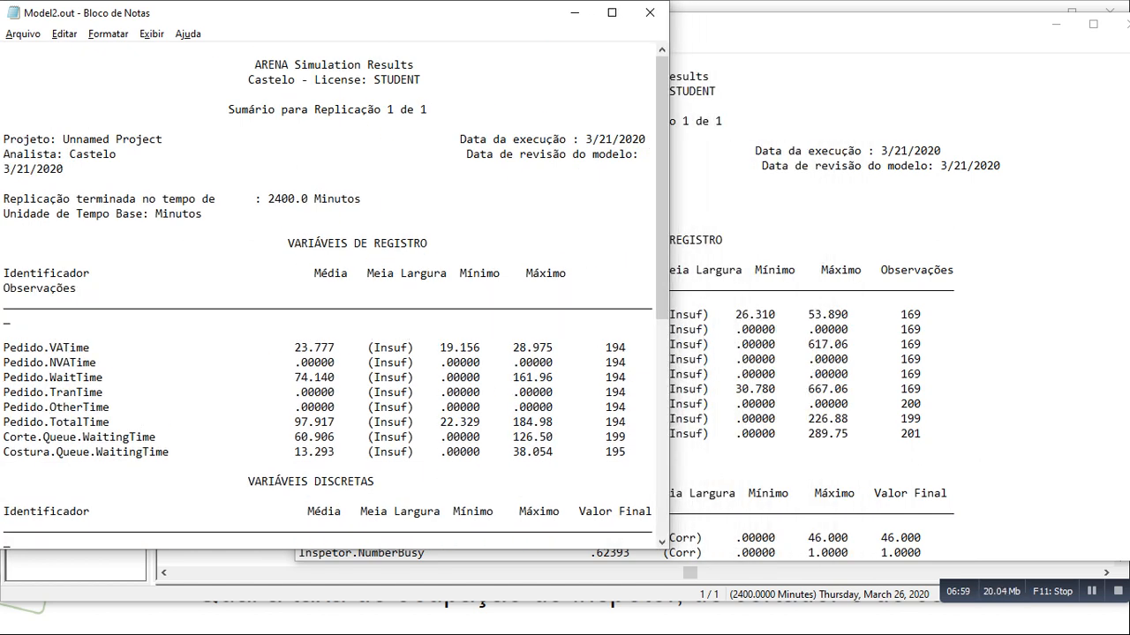
key(alt+Tab)
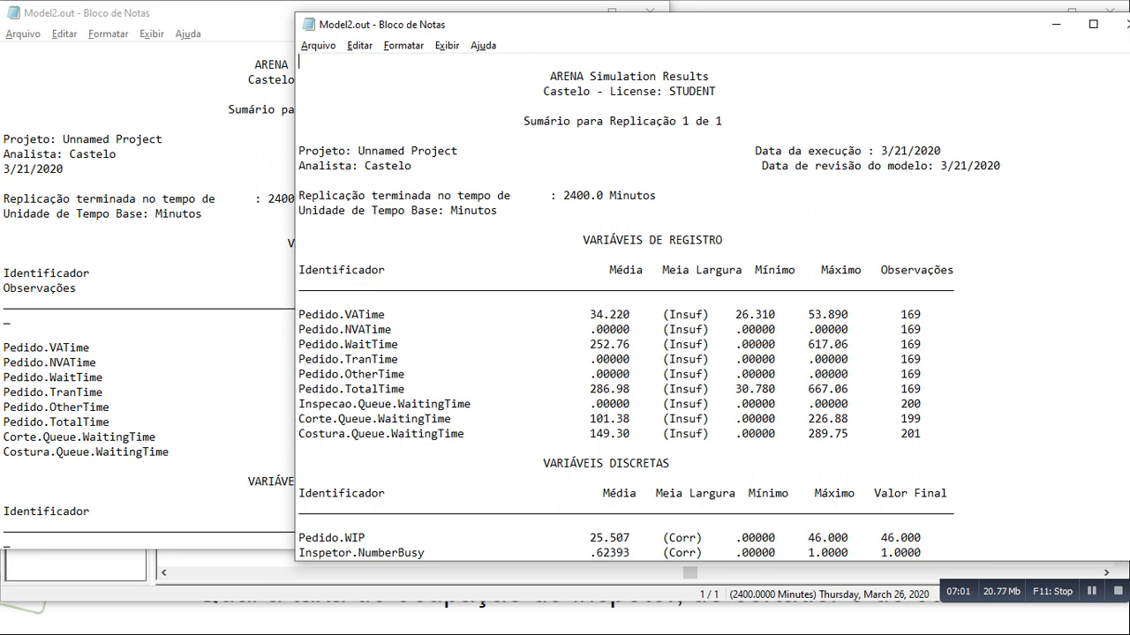
drag(295, 265, 481, 265)
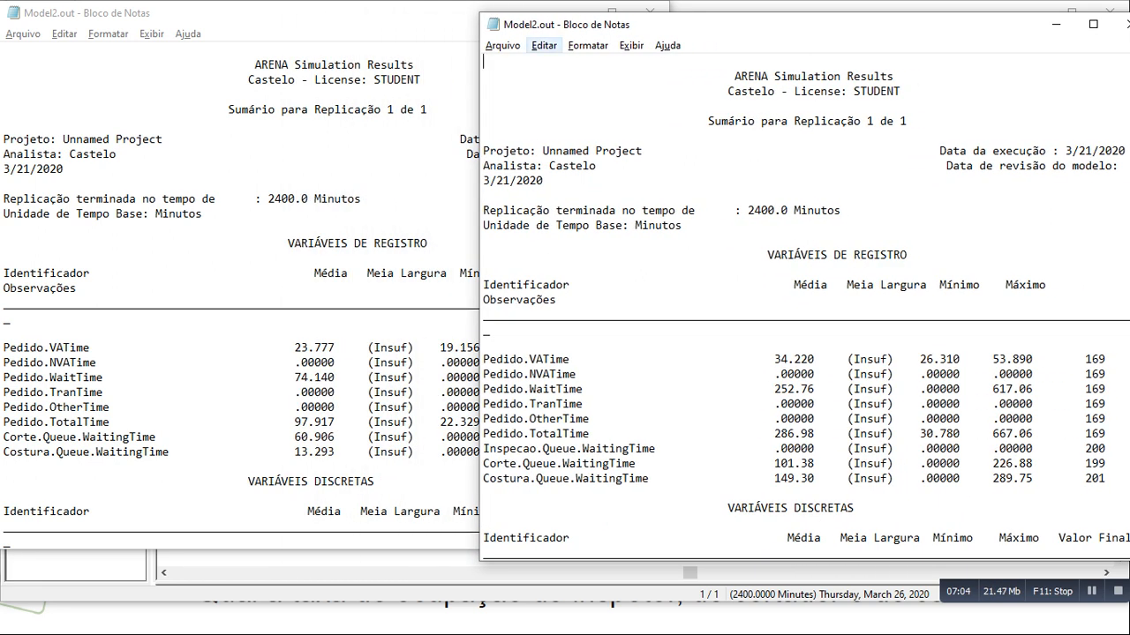
drag(669, 25, 726, 13)
- Read the Atividade 3 questions in the slides PDF and compare the average Pedido.VATime in the two Notepad reports
key(alt+Tab)
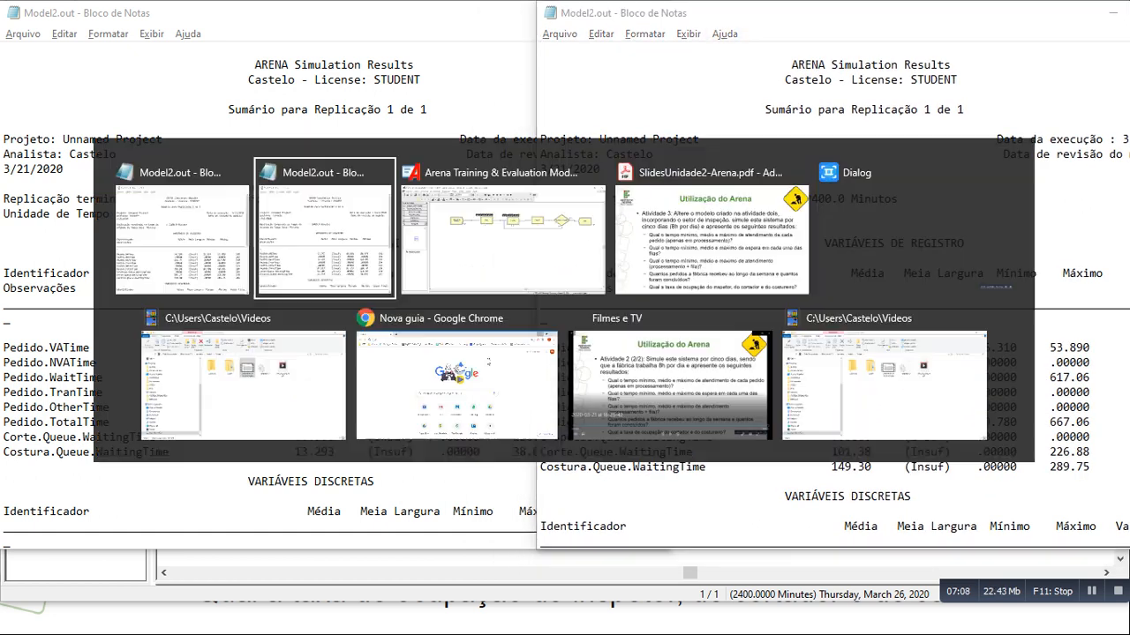
key(alt+Tab)
key(alt+Tab)
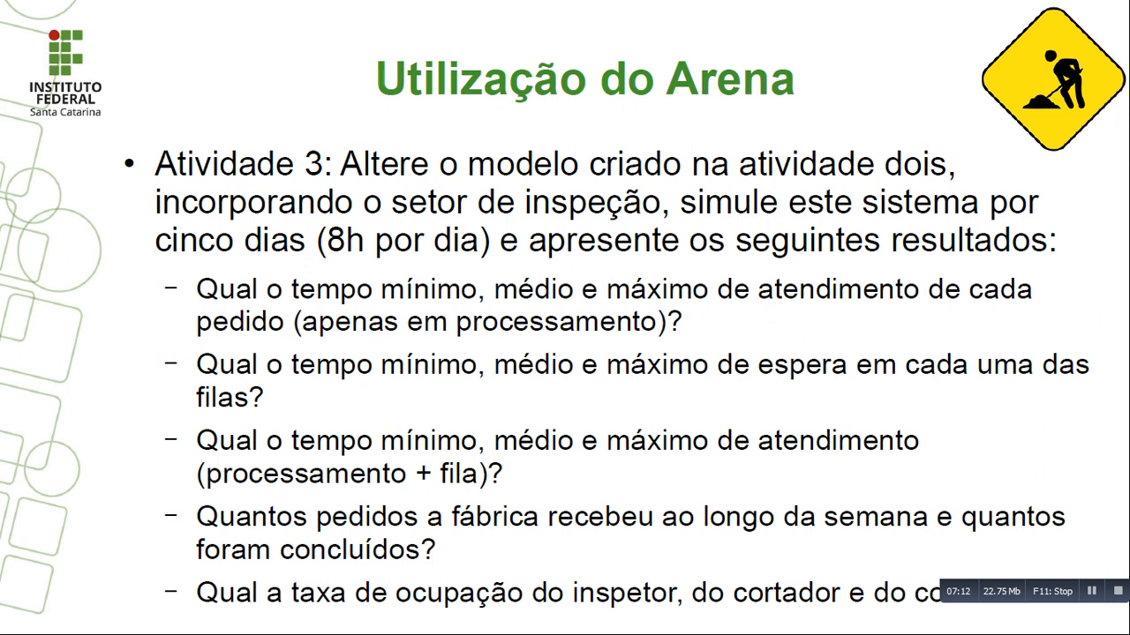
key(alt+Tab)
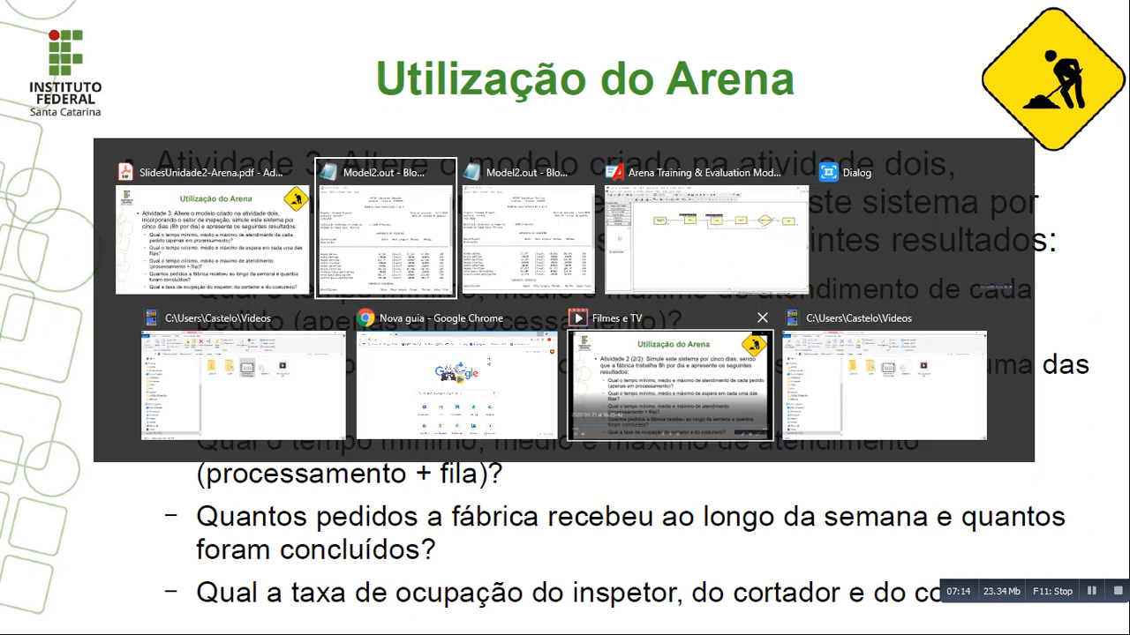
key(alt+Tab)
key(alt+Tab)
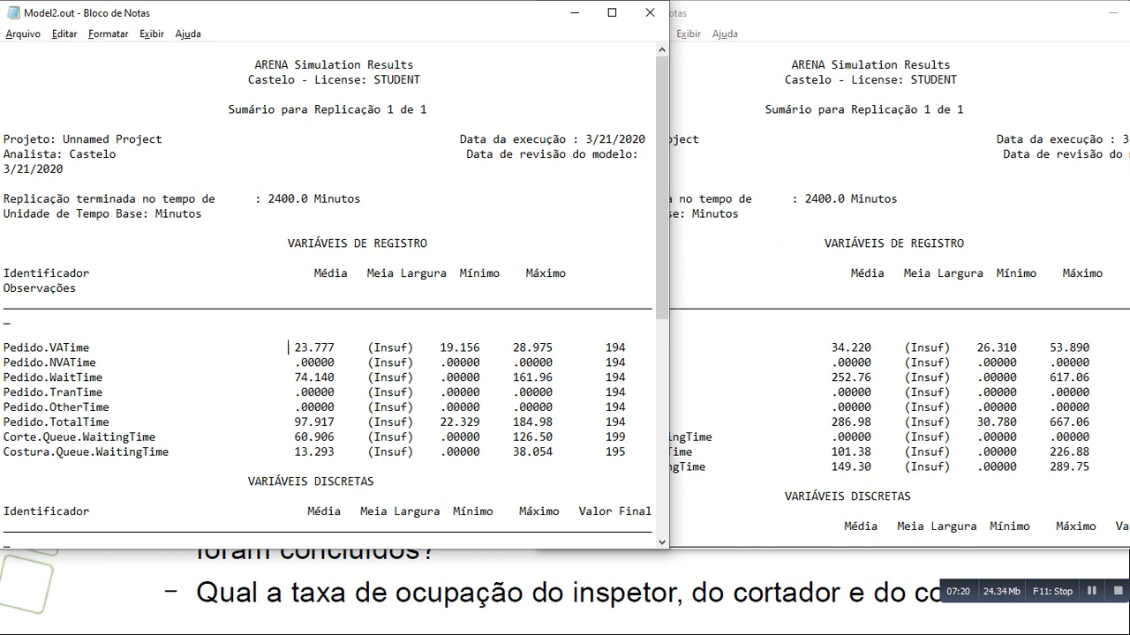
drag(289, 348, 342, 348)
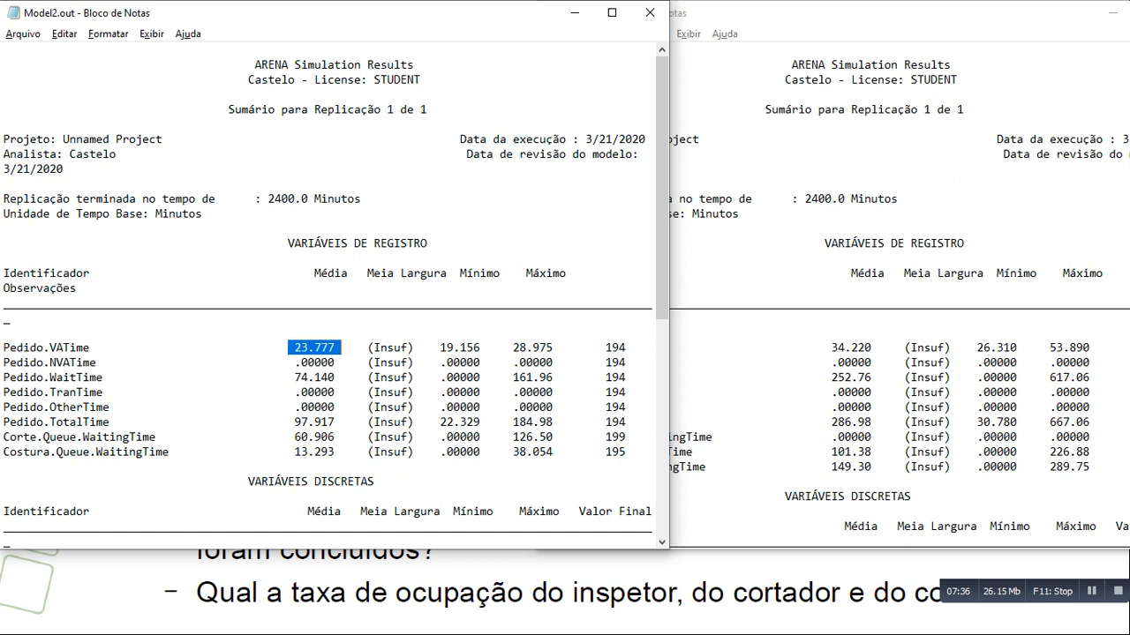
- Recheck the questions in the slides PDF and compare the average Pedido.TotalTime in the two Notepad reports
key(alt+Tab)
key(alt+Tab)
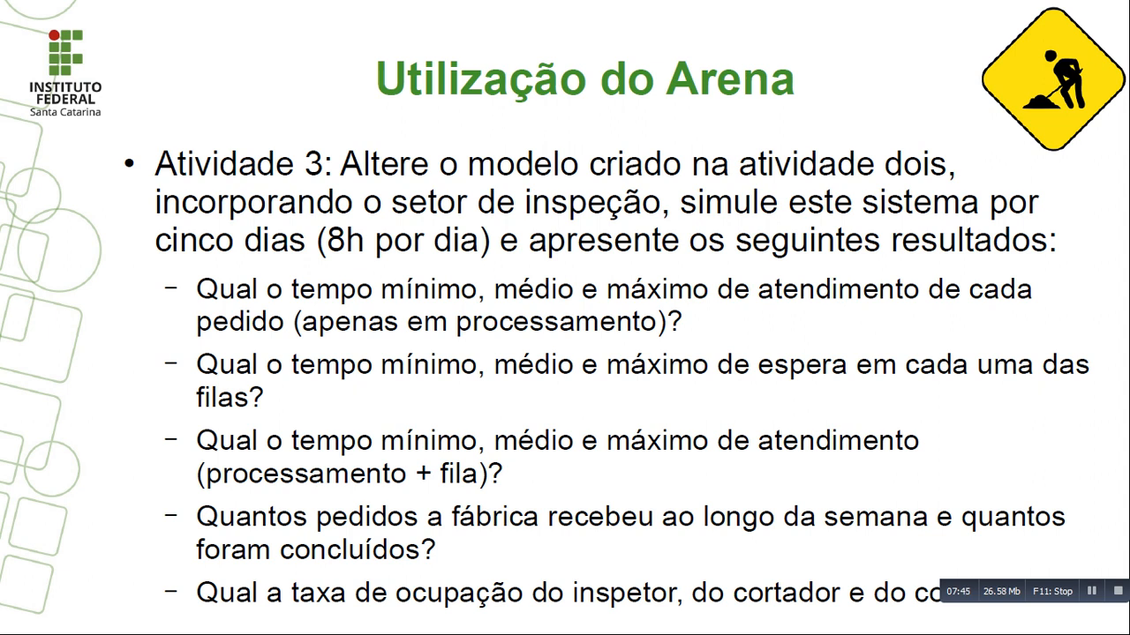
key(alt+Tab)
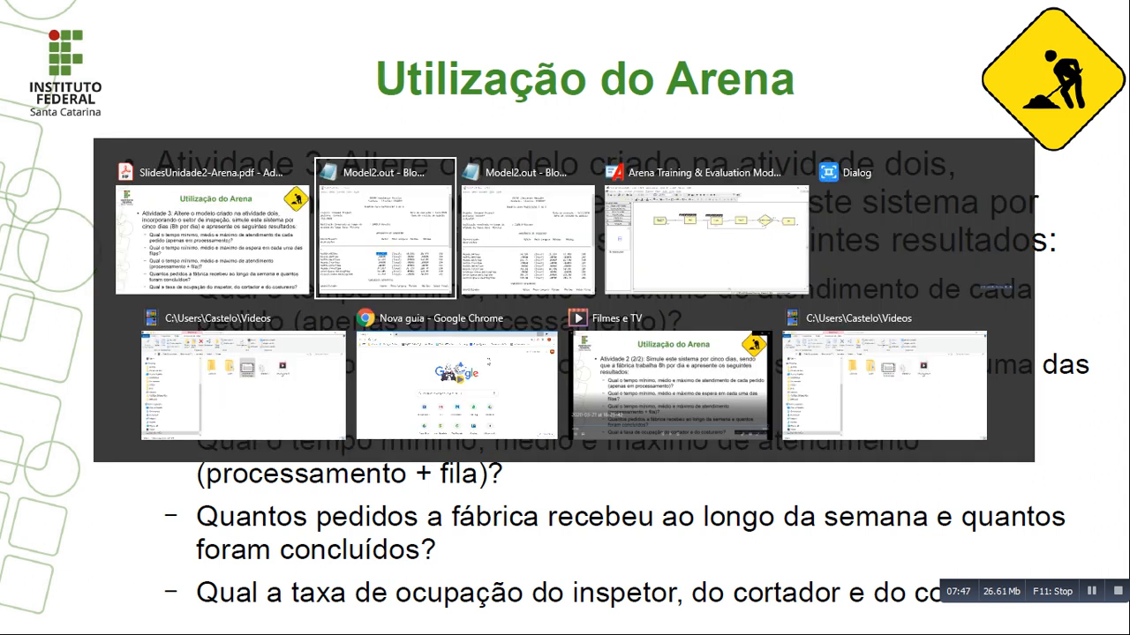
key(alt+Tab)
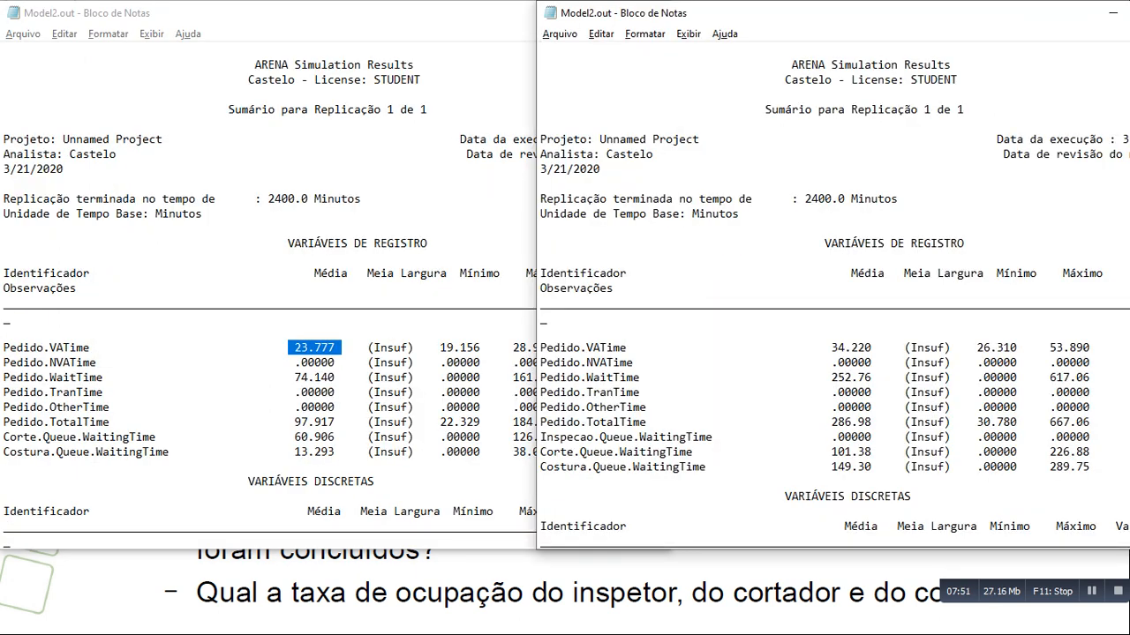
drag(4, 423, 340, 425)
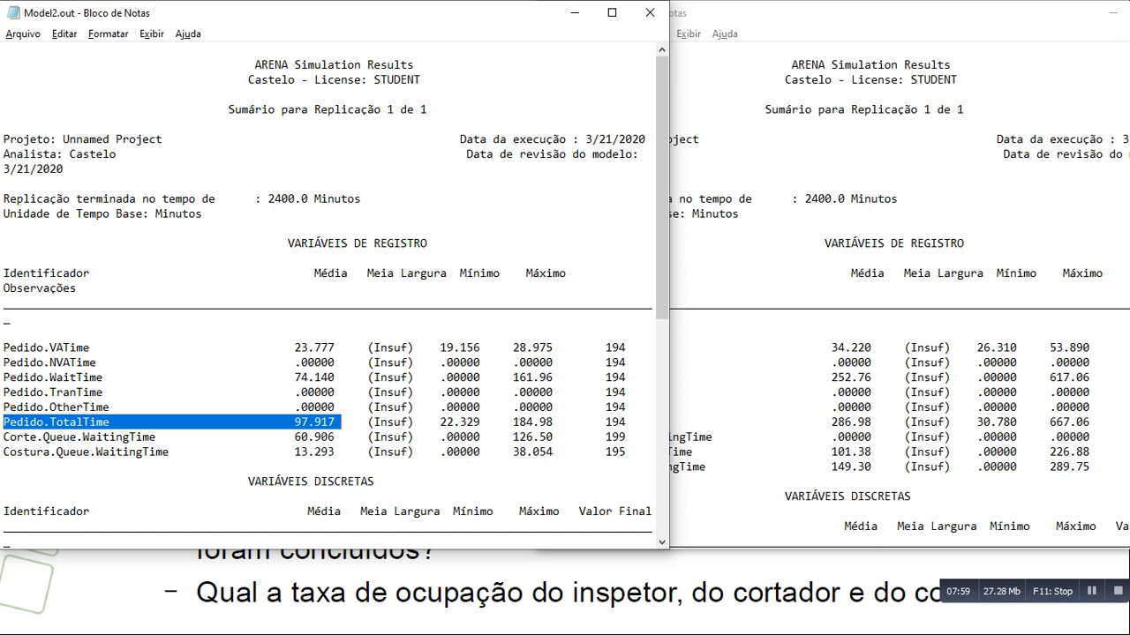
click(820, 422)
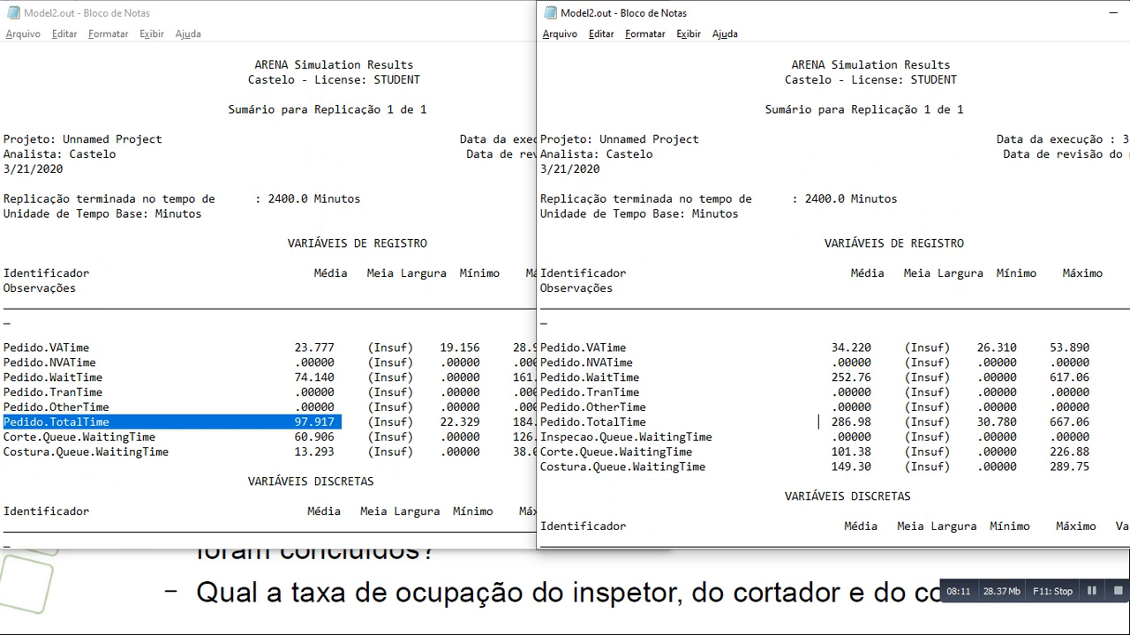
- Switch to Arena to examine the queues at Corte and Costura, and return to the Atividade 3 questions in the slides PDF
key(alt+Tab)
key(alt+Tab)
key(alt+Tab)
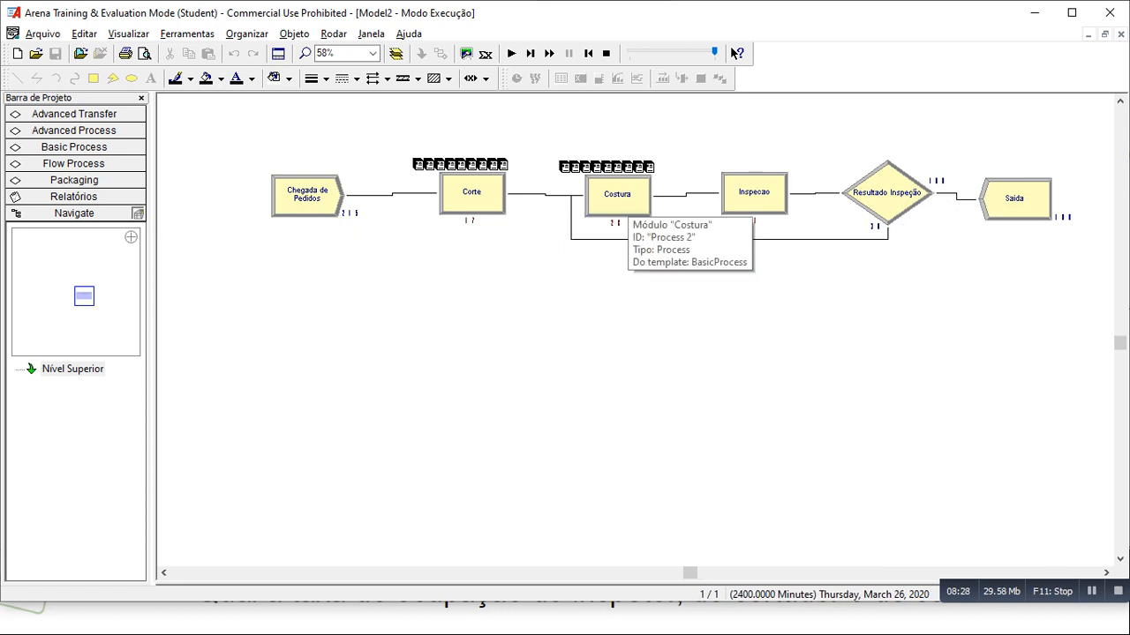
key(alt+Tab)
key(alt+Tab)
key(alt+Tab)
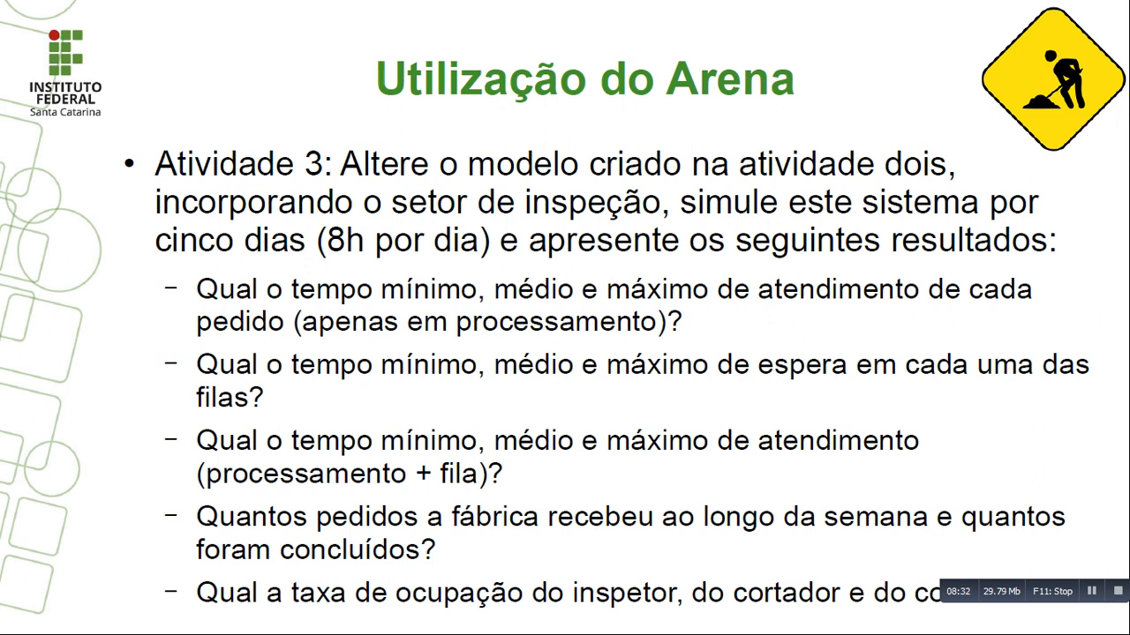
- Switch to the Notepad reports and compare Pedido.NumberIn in their RESULTADOS sections
key(alt+Tab)
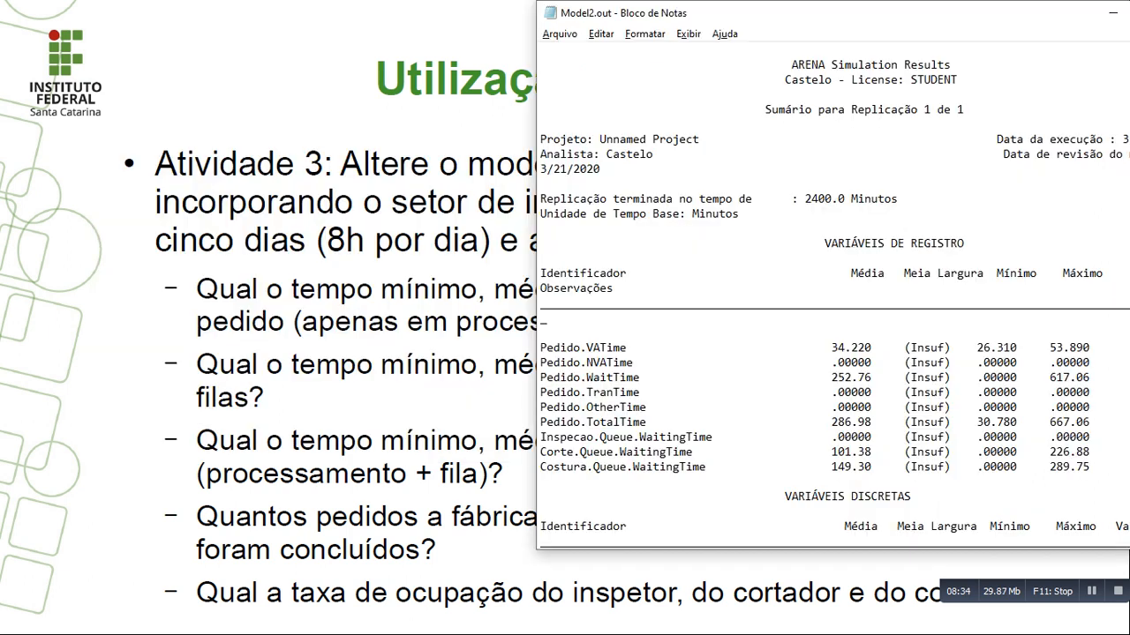
key(alt+Tab)
scroll(336, 297, down, 9)
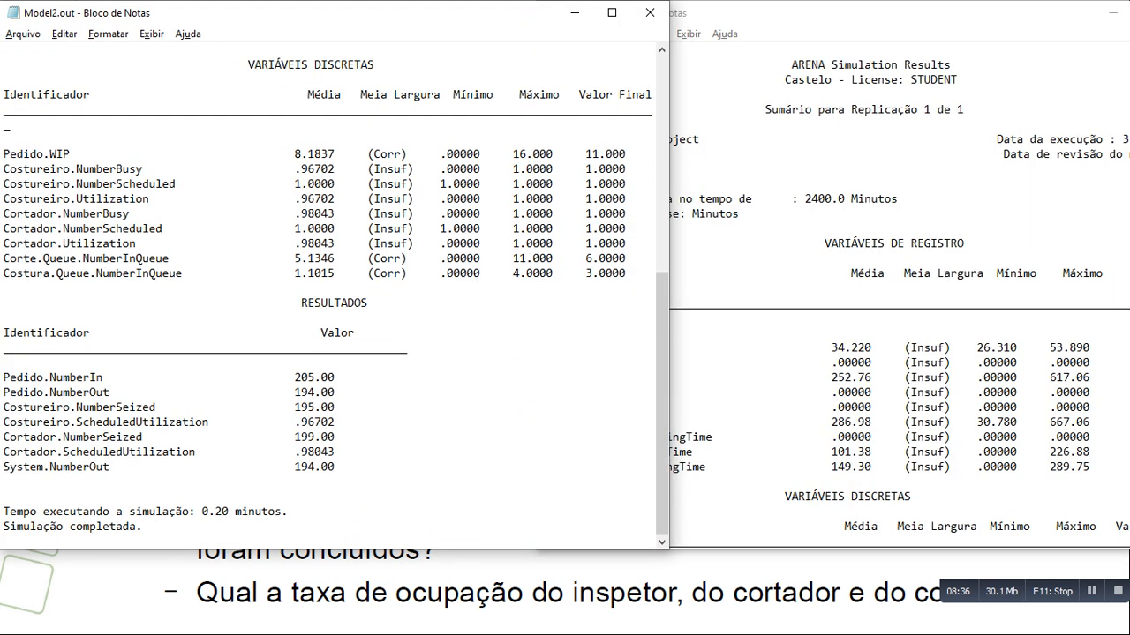
key(alt+Tab)
scroll(830, 300, down, 12)
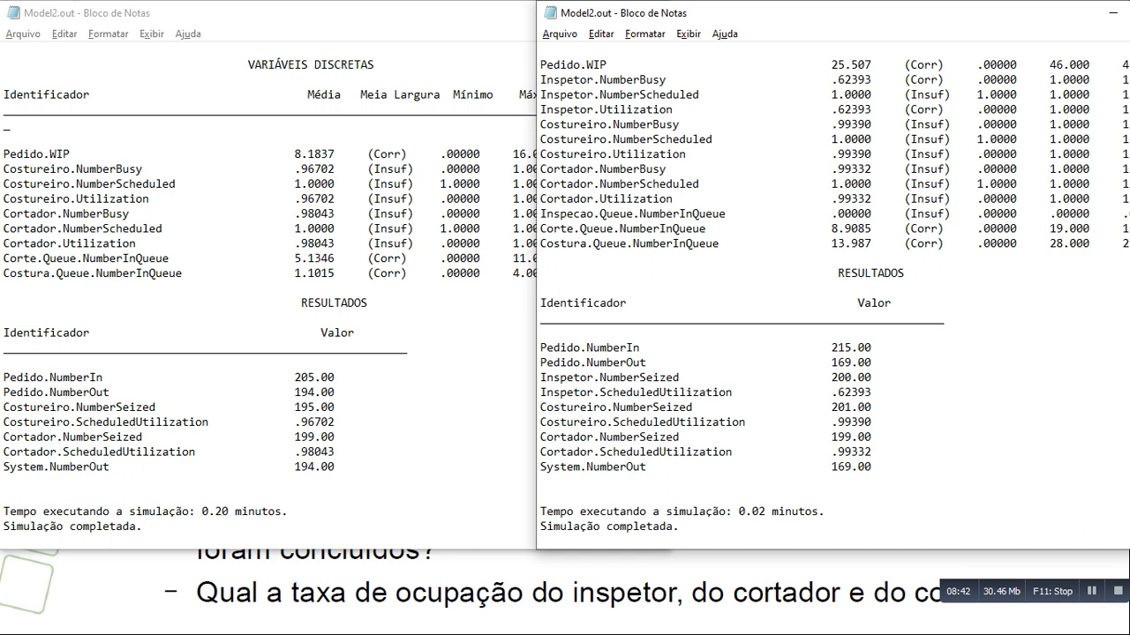
drag(348, 378, 282, 378)
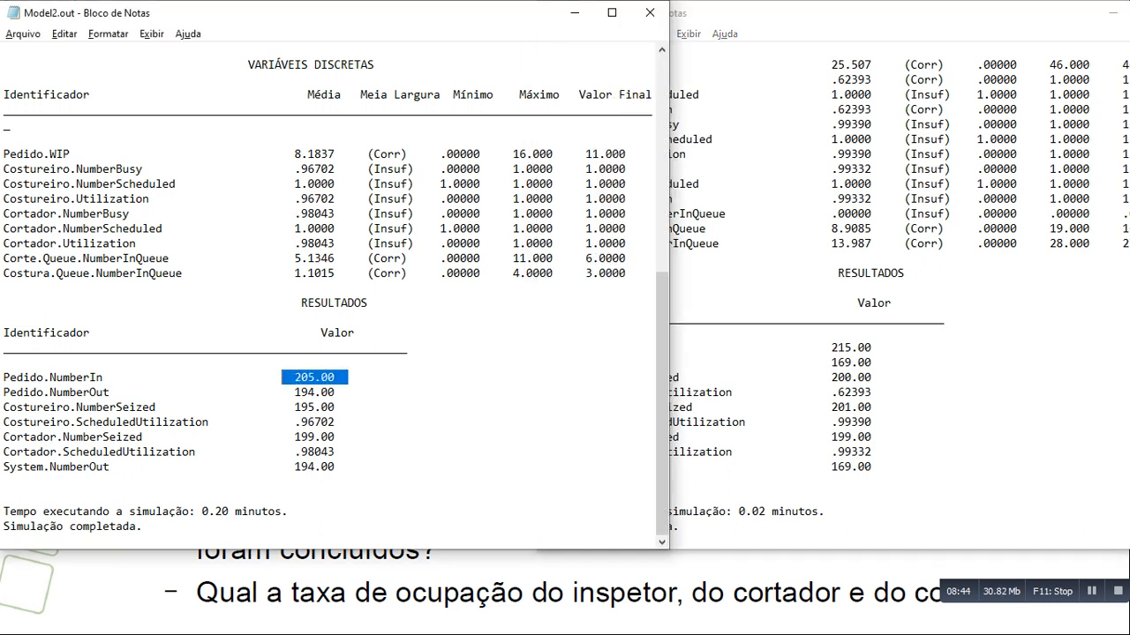
drag(878, 348, 825, 348)
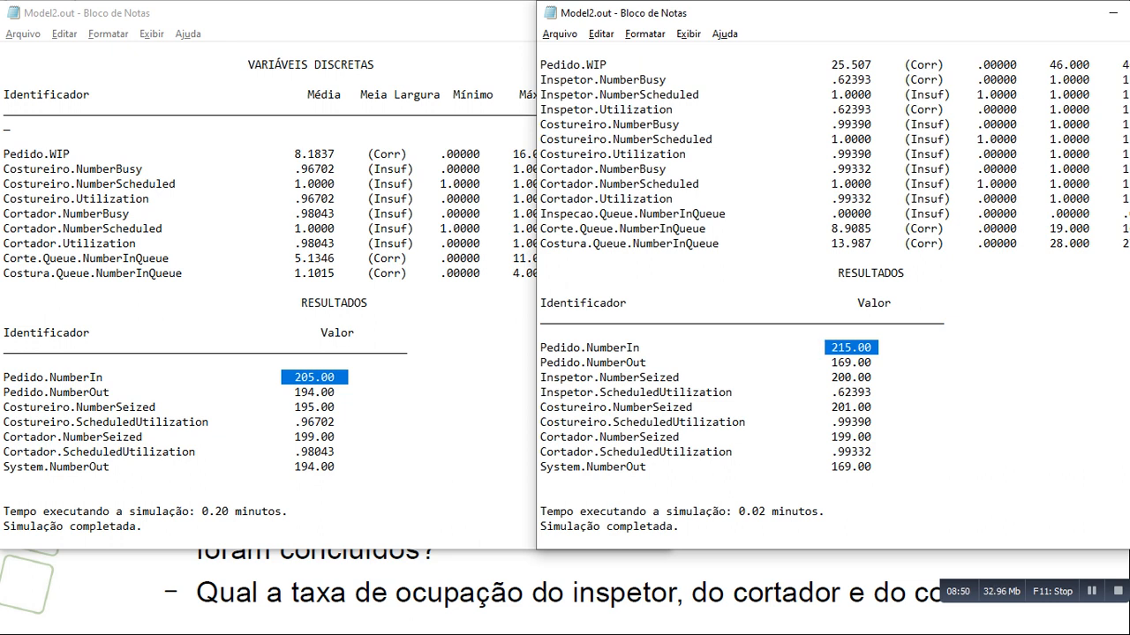
- Review the simulated order flow in Arena, and return to Notepad to highlight Pedido.NumberOut in the new report
key(alt+Tab)
key(Tab)
key(Tab)
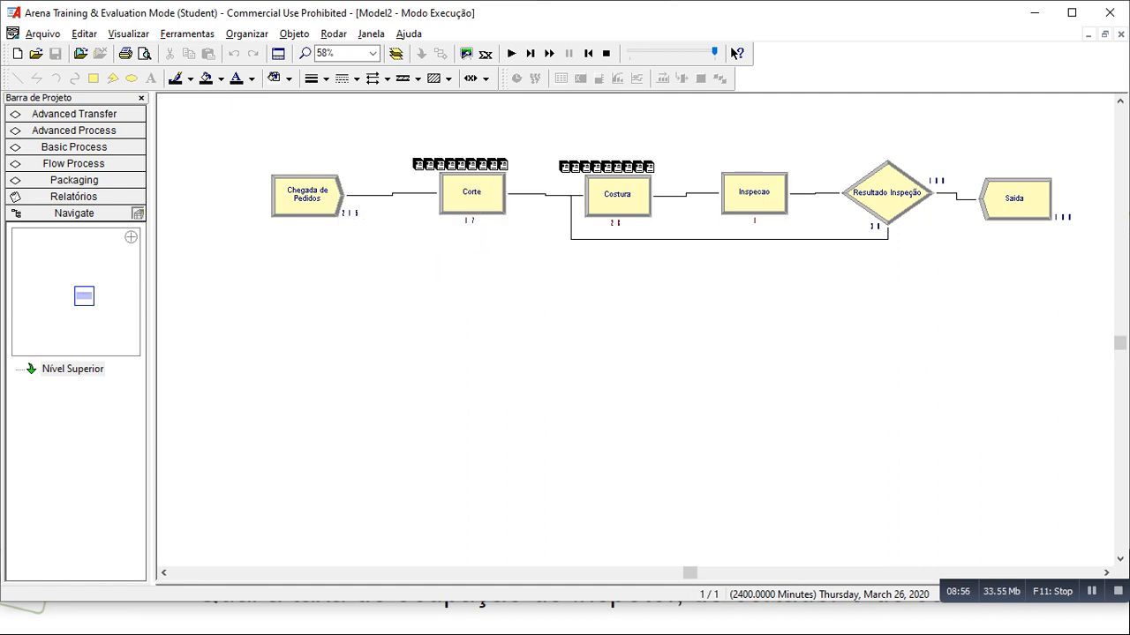
key(alt+Tab)
key(alt+Tab)
key(alt+Tab)
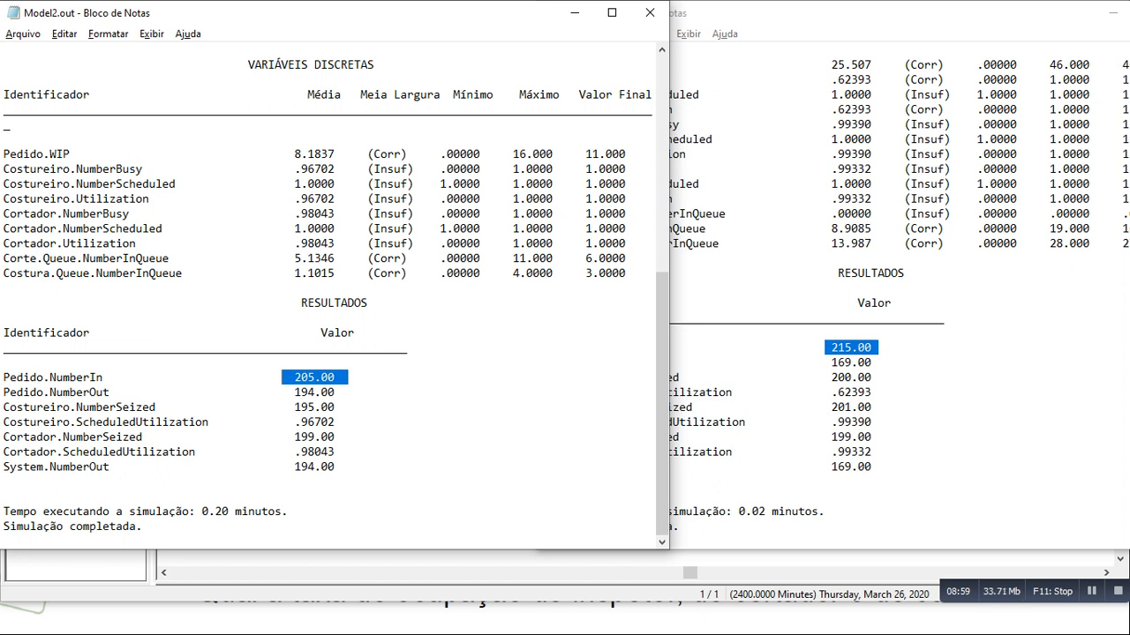
key(alt+Tab)
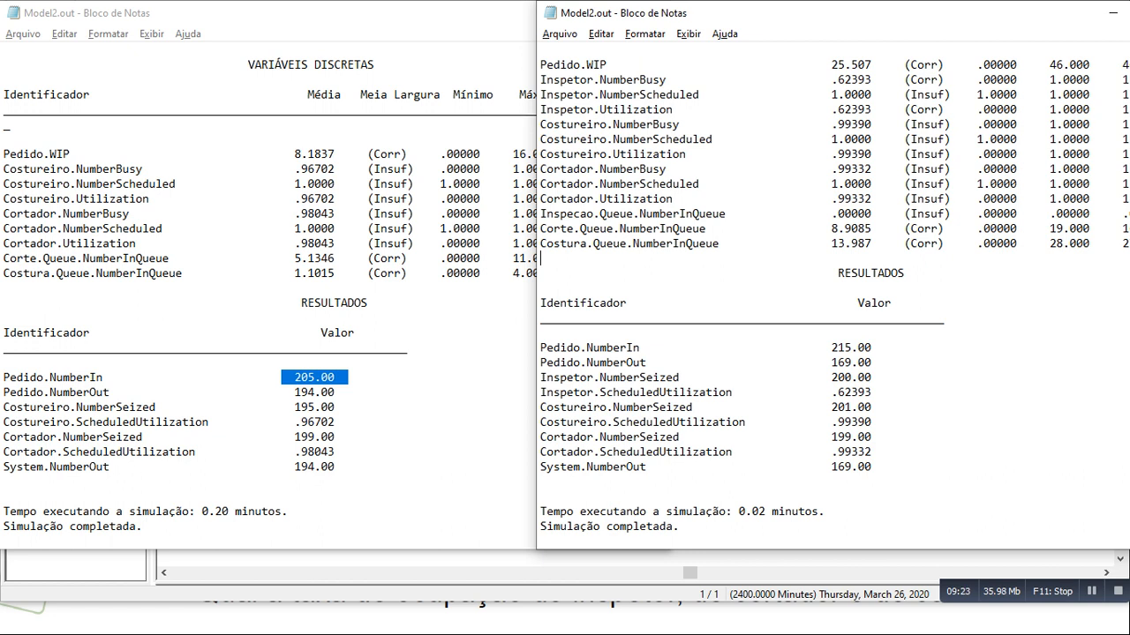
drag(879, 362, 540, 362)
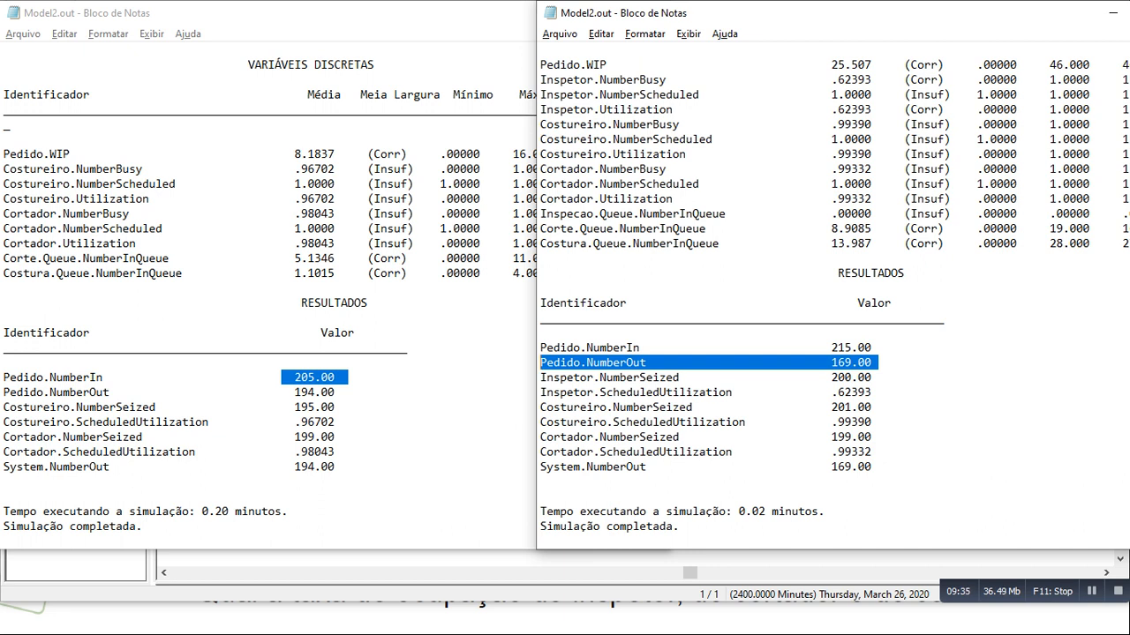
- Check the occupancy question in the slides PDF and highlight the Inspetor, Costureiro and Cortador Utilization rows in the new Notepad report
key(alt+Tab)
key(alt+Tab)
key(alt+Tab)
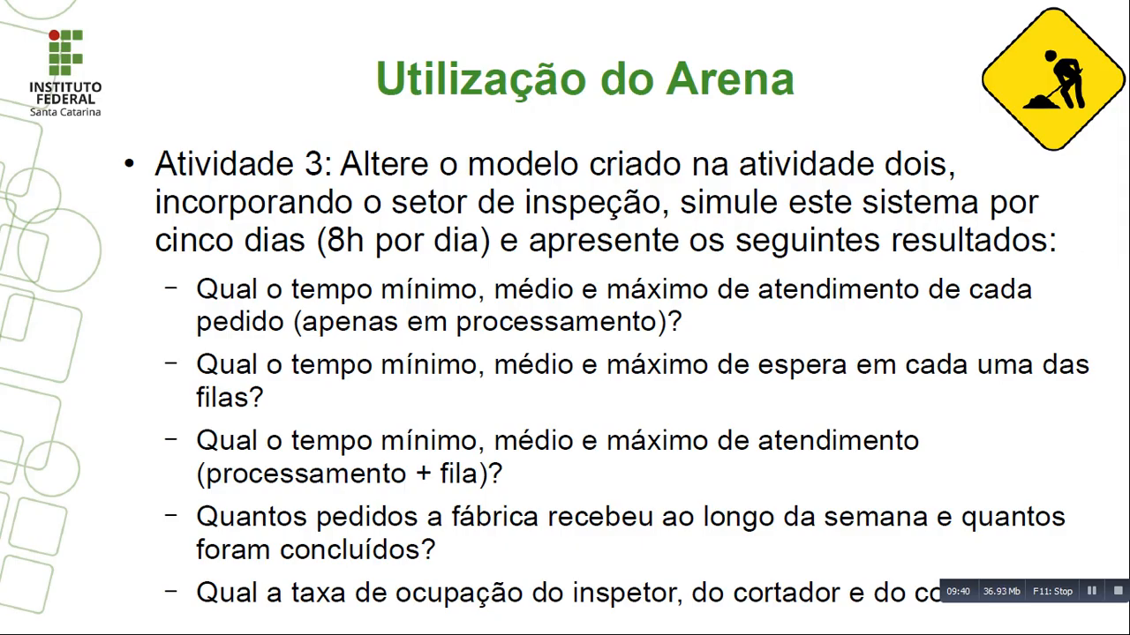
key(alt+Tab)
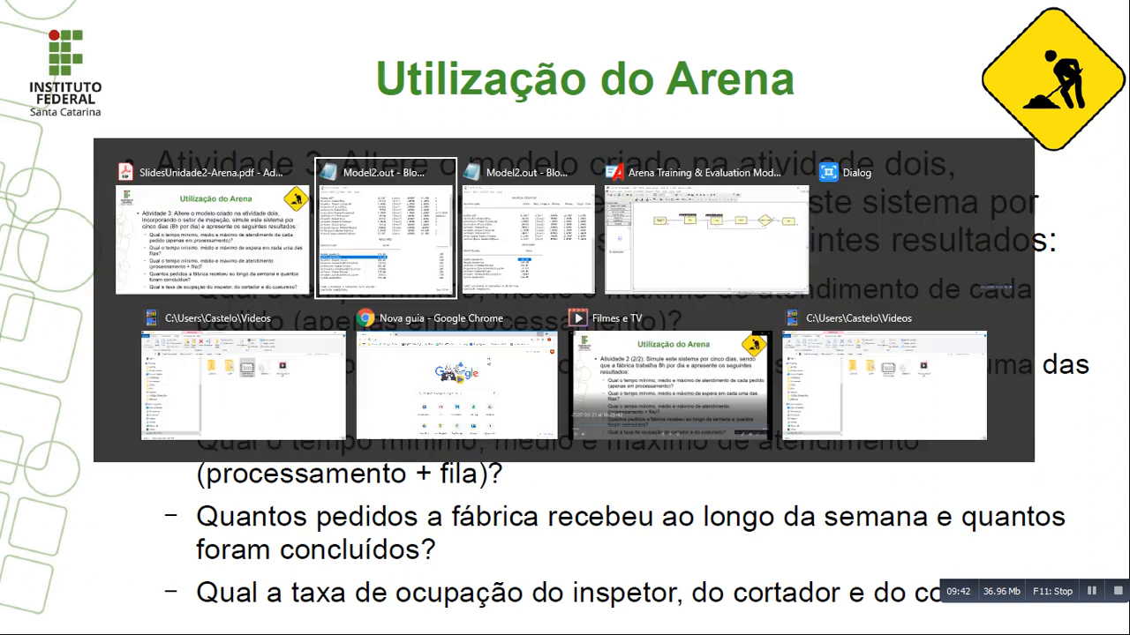
key(alt+Tab)
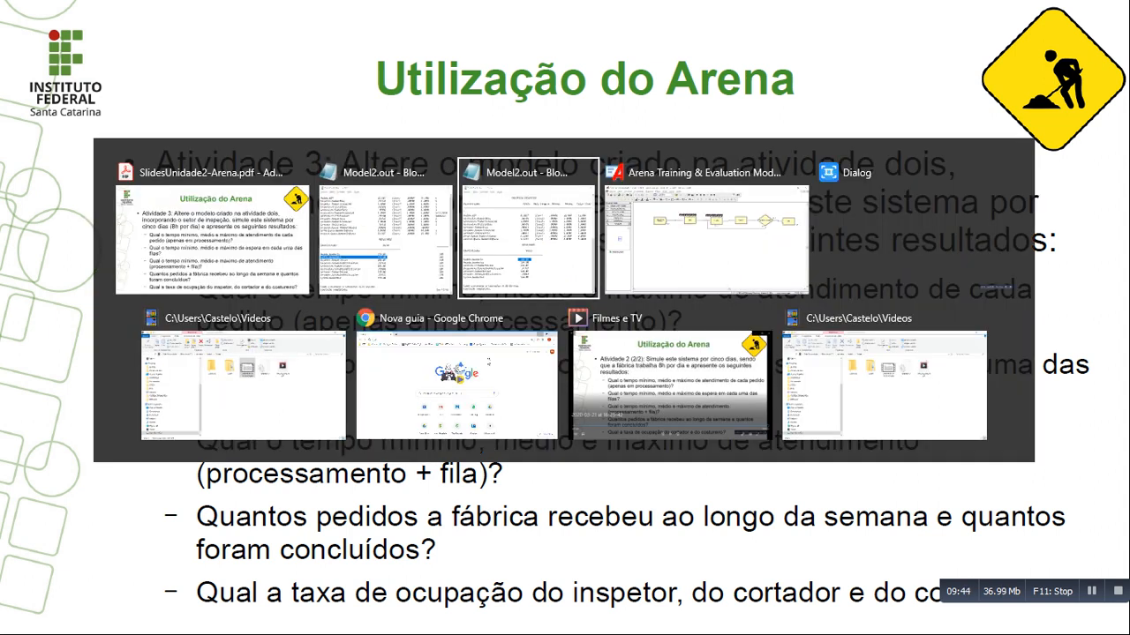
key(alt+Tab)
key(alt+Tab)
key(alt+Tab)
key(alt+Tab)
key(alt+Tab)
key(alt+Tab)
key(alt+Tab)
key(alt+Tab)
key(alt+Tab)
key(alt+Tab)
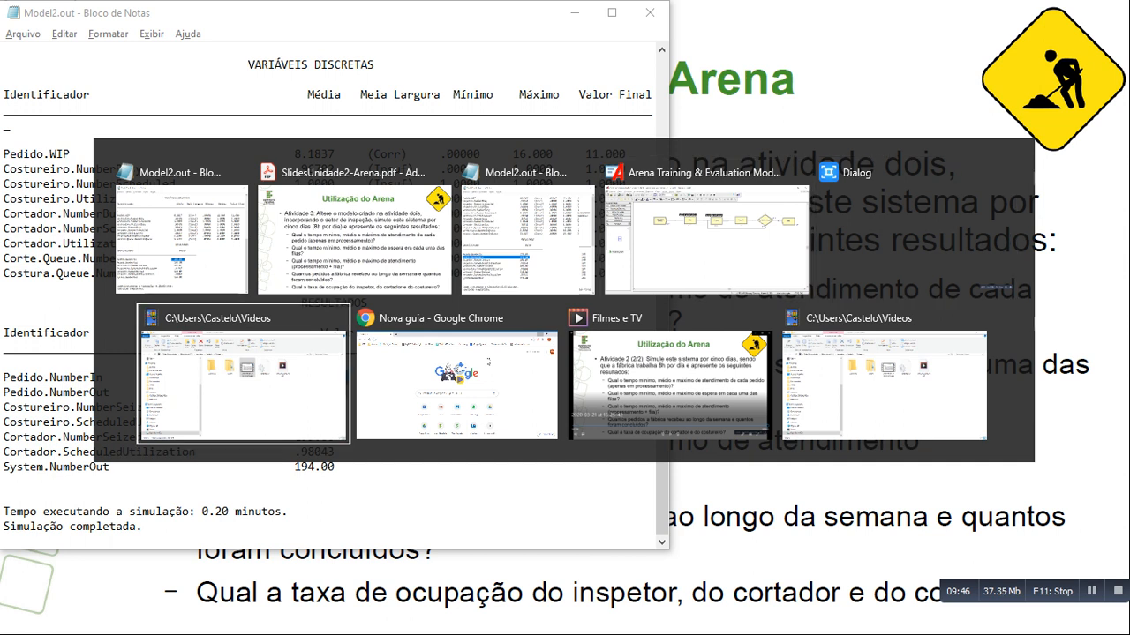
key(alt+Tab)
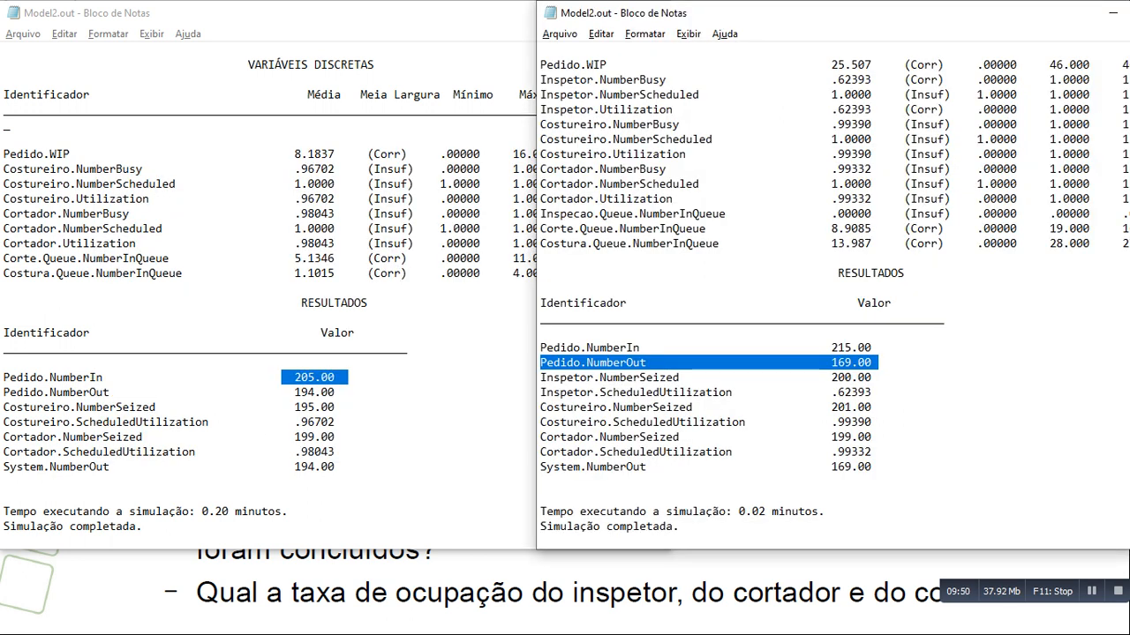
drag(540, 109, 877, 110)
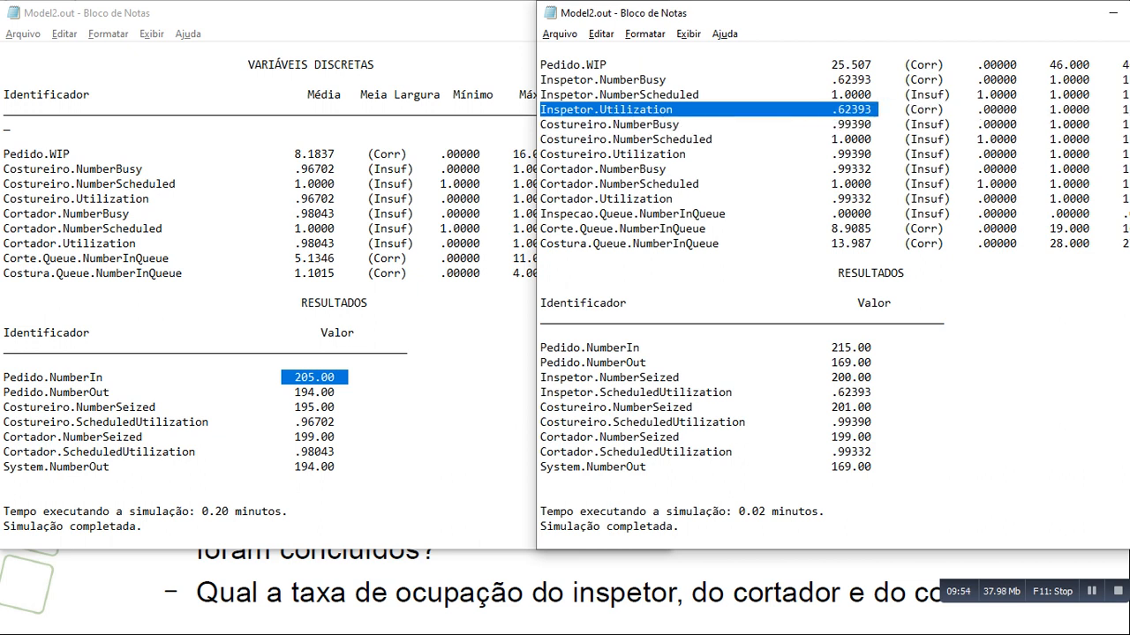
drag(540, 154, 872, 154)
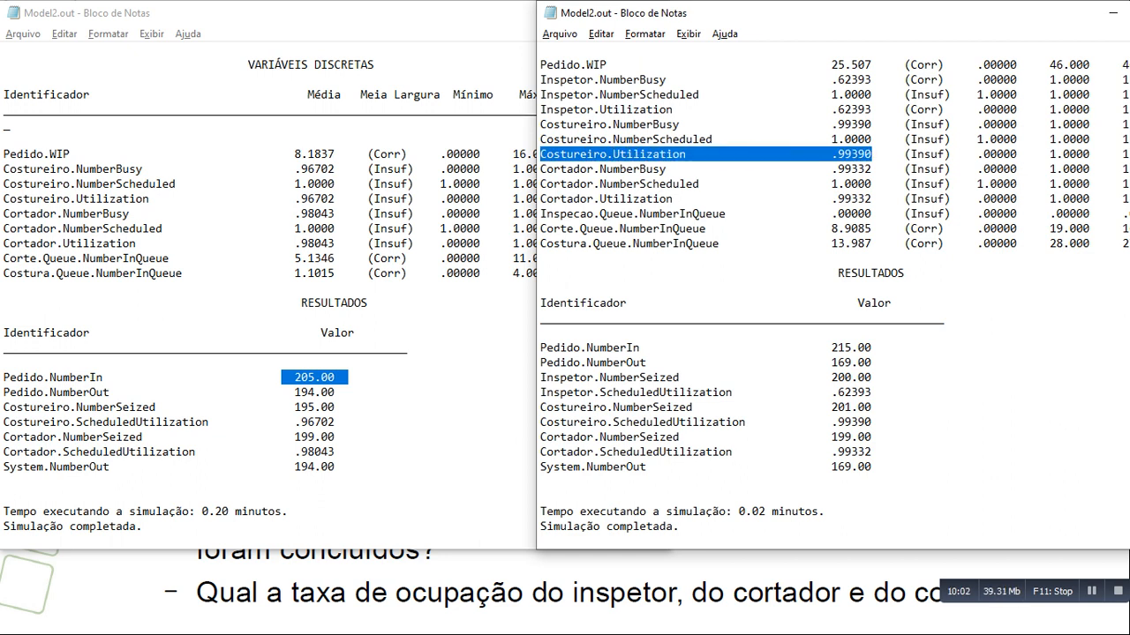
drag(540, 198, 872, 199)
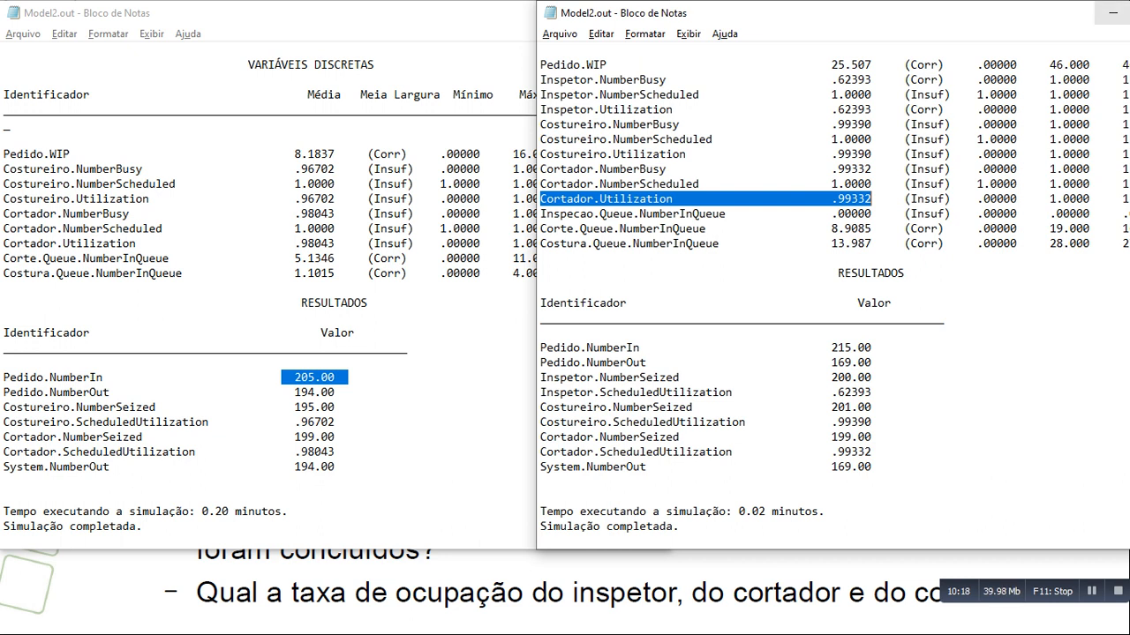
- Minimize both reports, glance at the Arena model and advance the slides PDF to Módulo Decide - N-way by Chance
click(1113, 12)
click(574, 12)
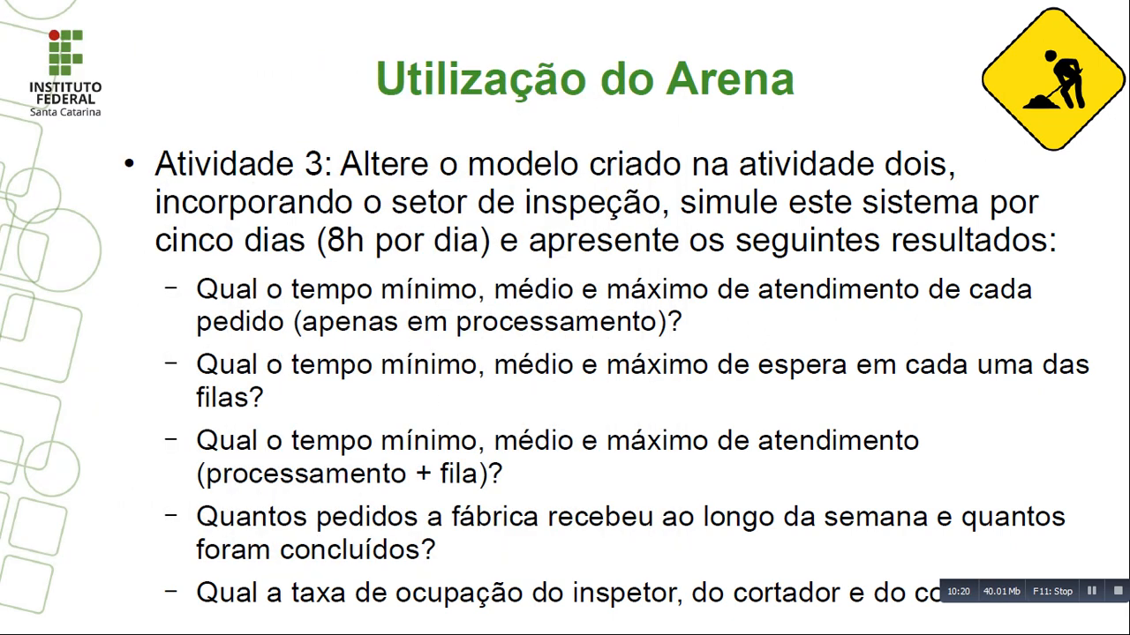
key(alt+Tab)
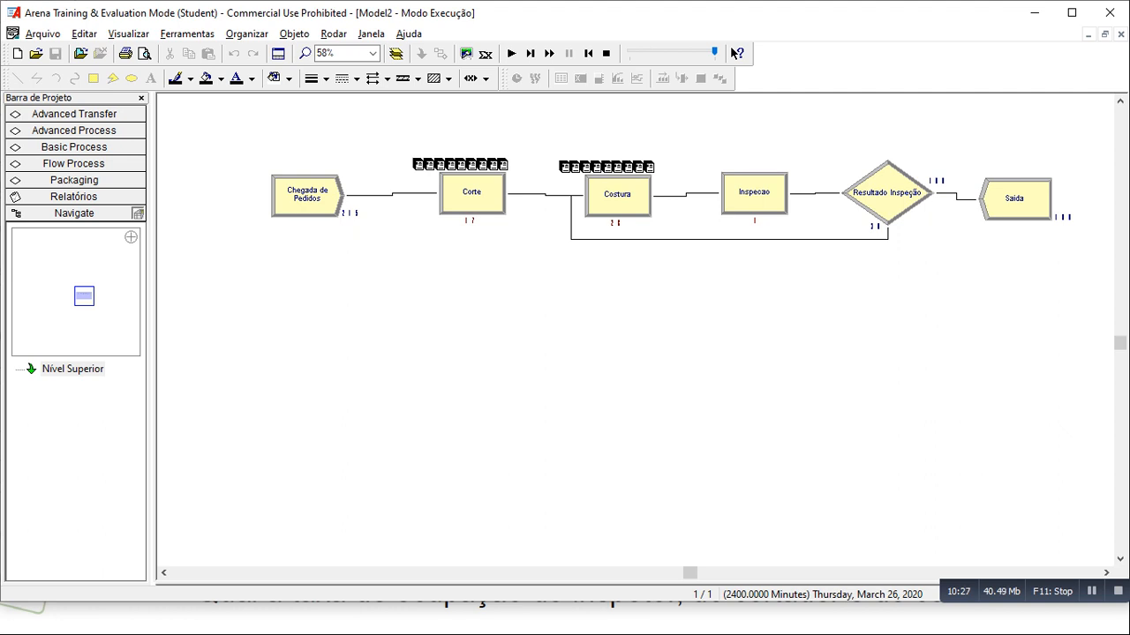
key(alt+Tab)
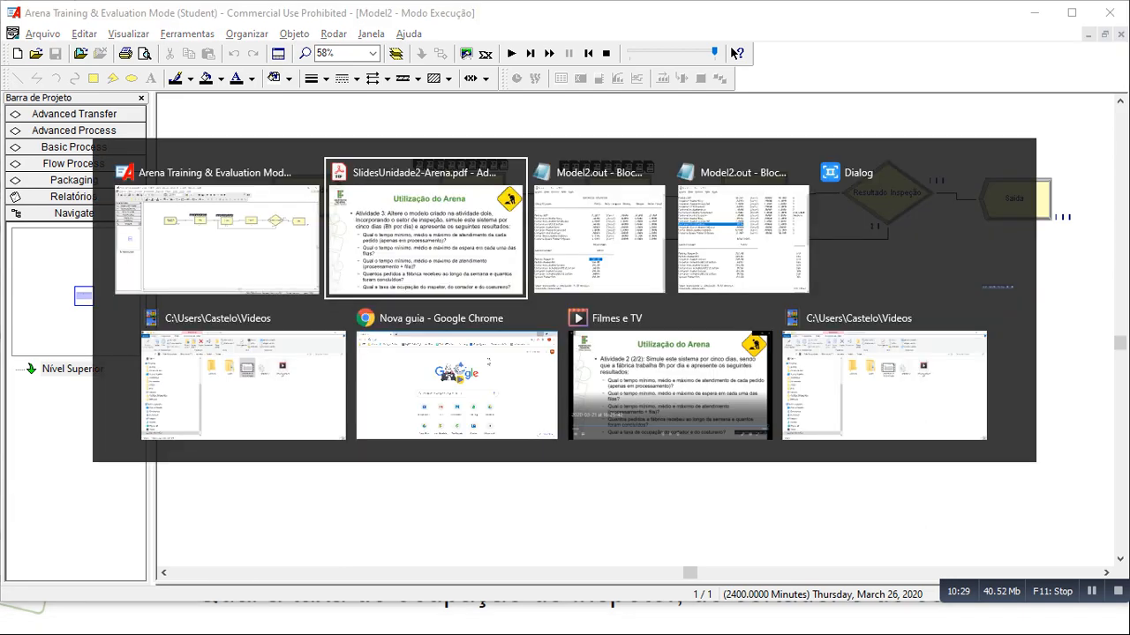
key(Right)
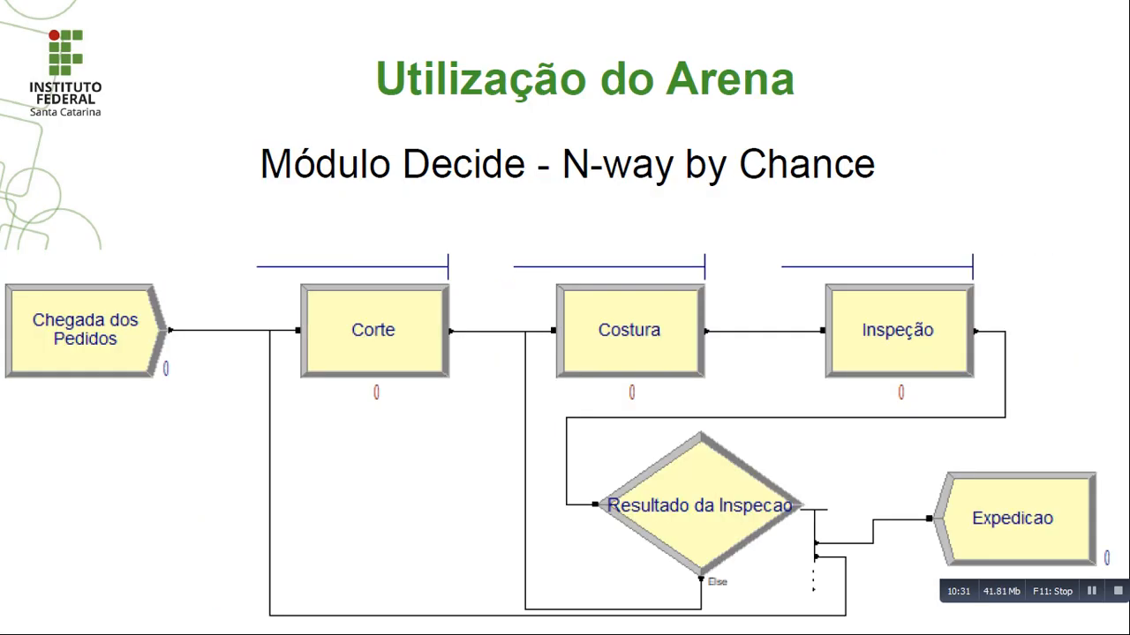